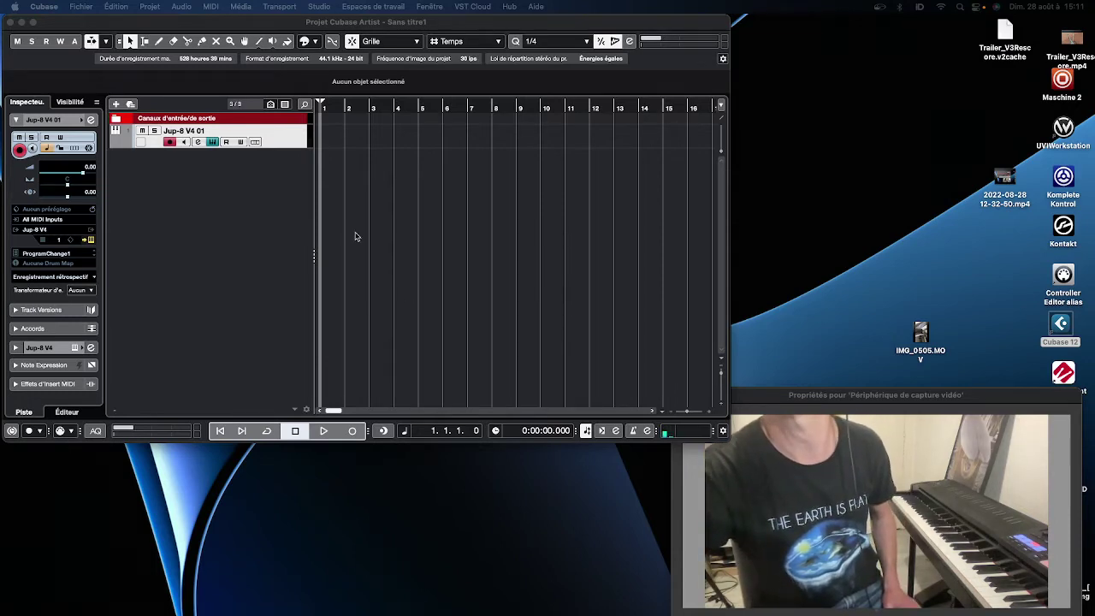
Step: Open the Jup-8 V4 track's instrument editor and move its window clear of the track list
key(super+e)
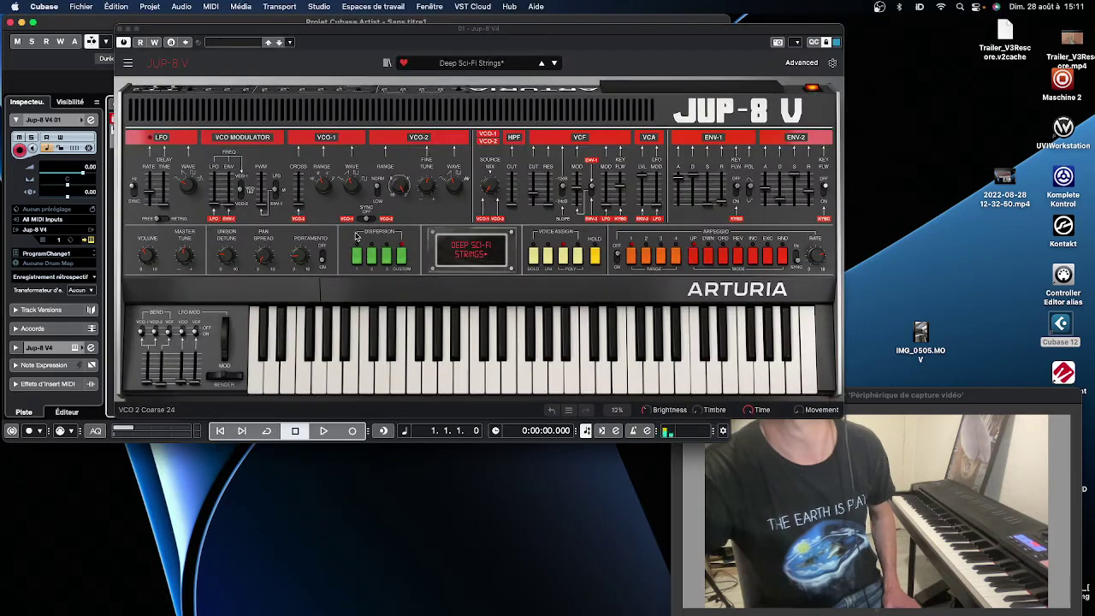
click(314, 35)
drag(314, 35, 462, 28)
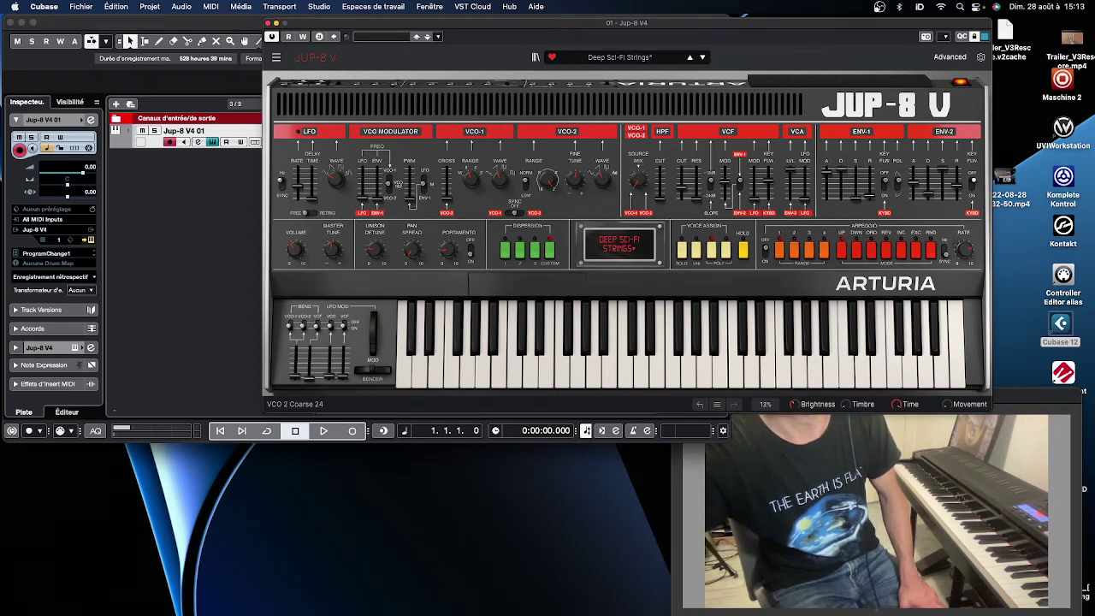
Step: Switch to ROLI Dashboard, mute the Jup-8 V4 01 track in Cubase, and bring the Dashboard back into full view
key(super+Tab)
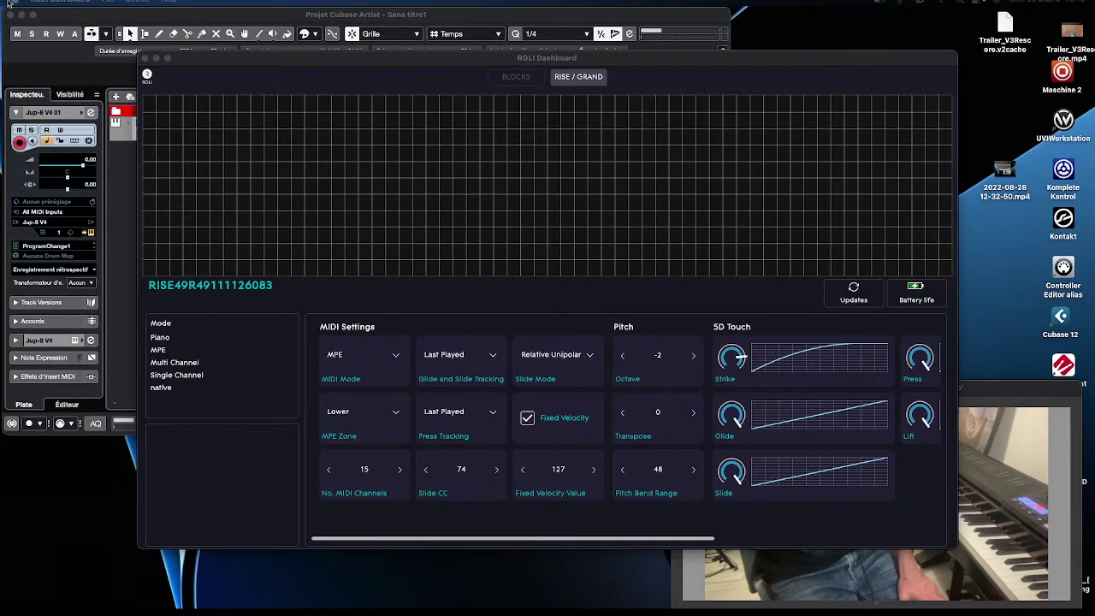
drag(216, 58, 224, 276)
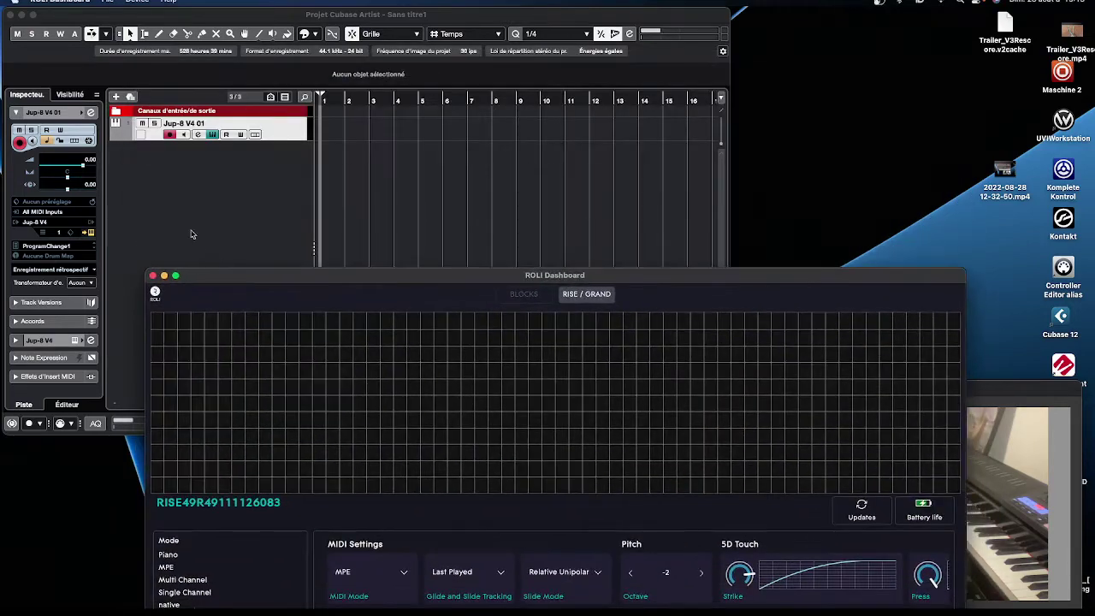
click(142, 124)
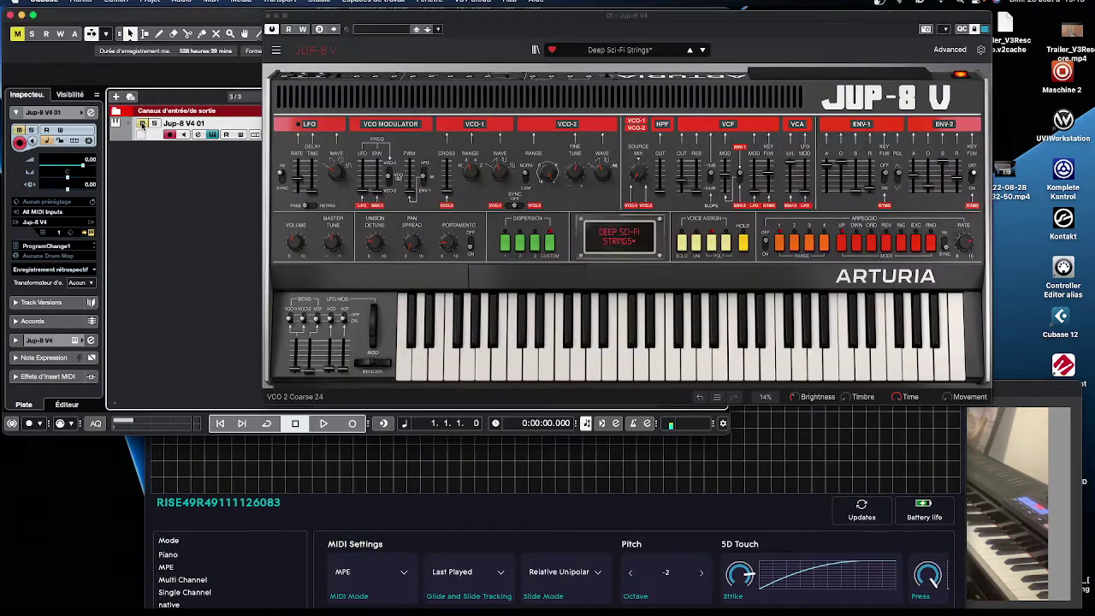
click(112, 467)
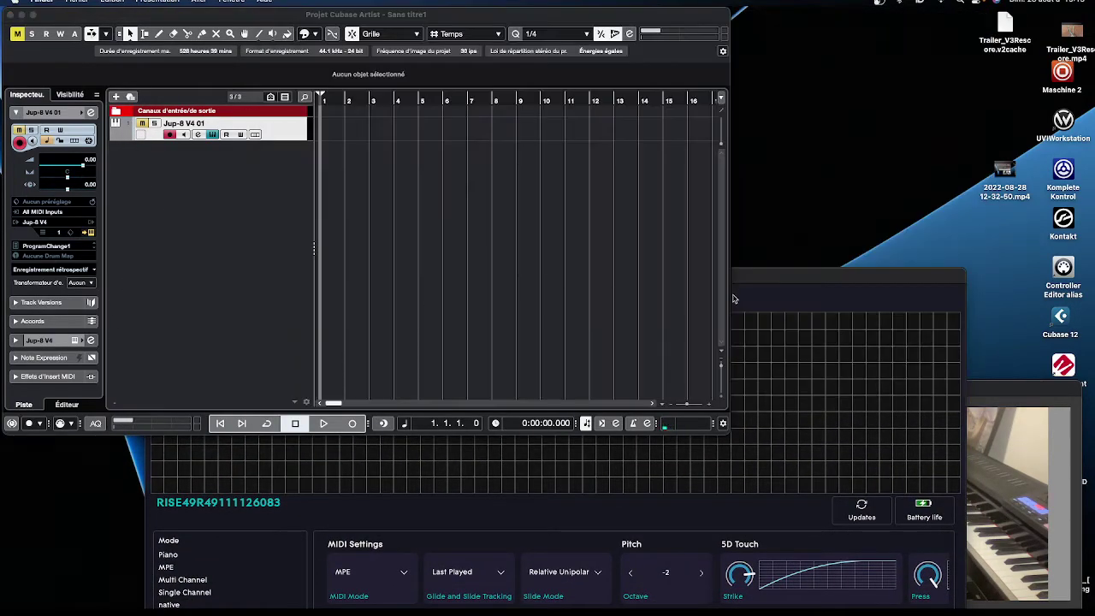
drag(747, 278, 704, 38)
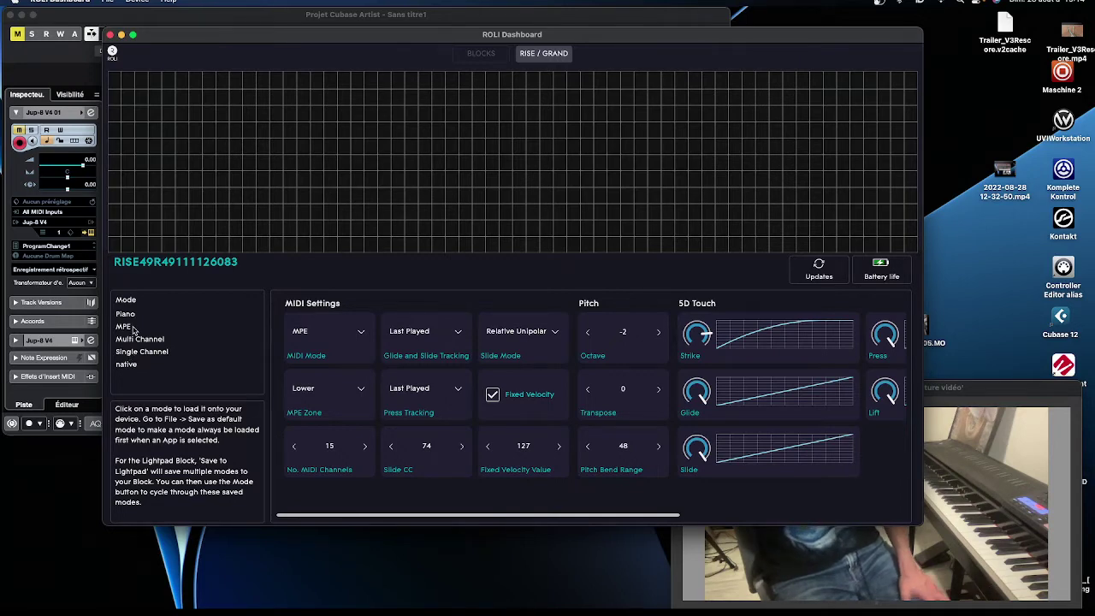
Step: Load the MPE mode onto the Seaboard RISE and keep the MPE zone at Lower
click(134, 329)
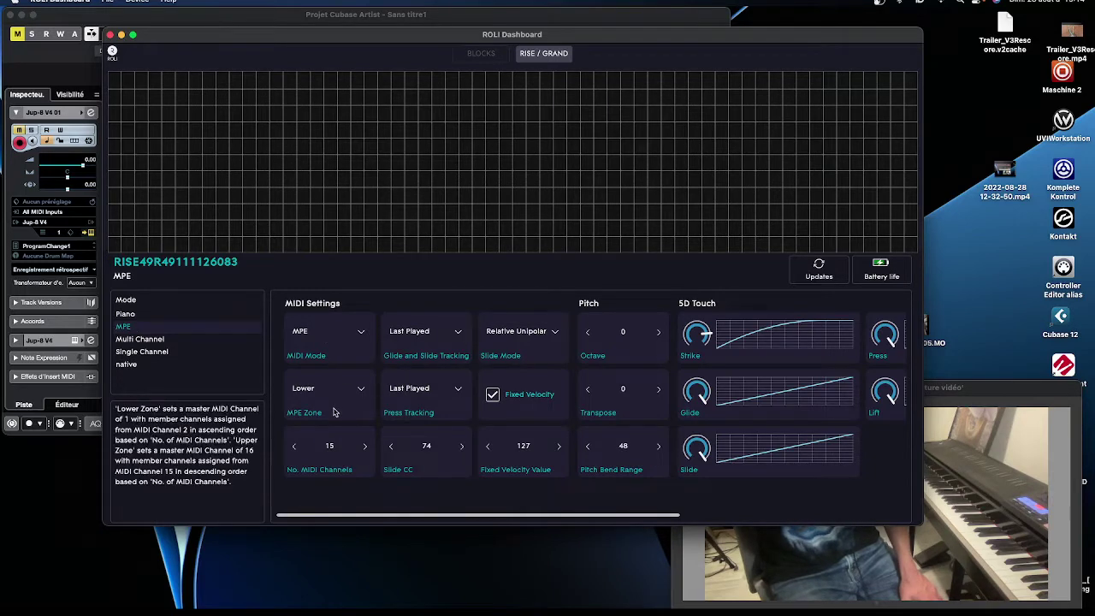
click(359, 392)
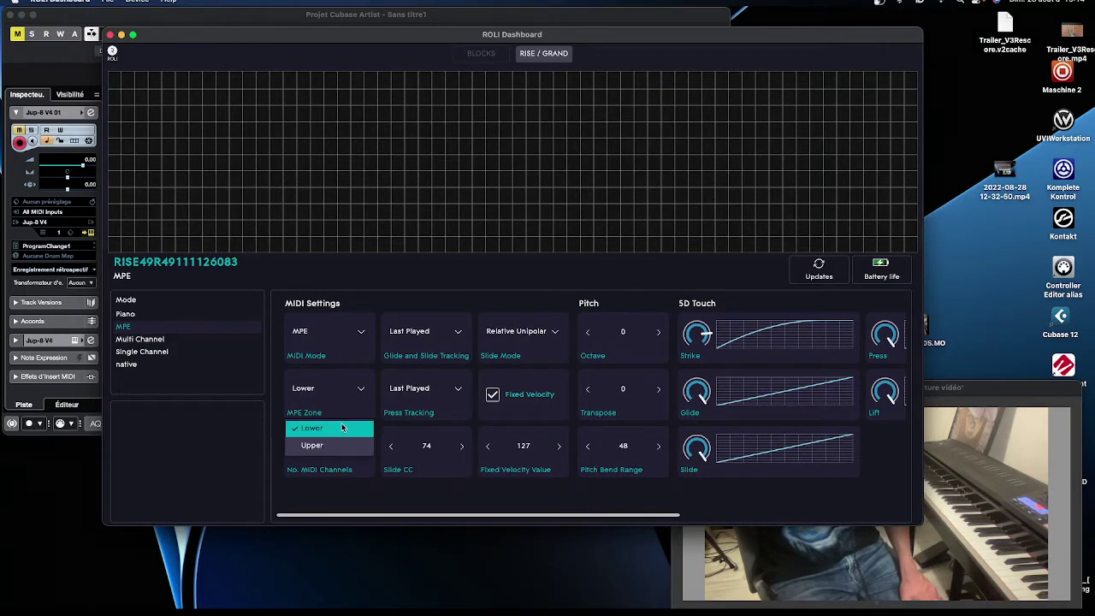
click(322, 393)
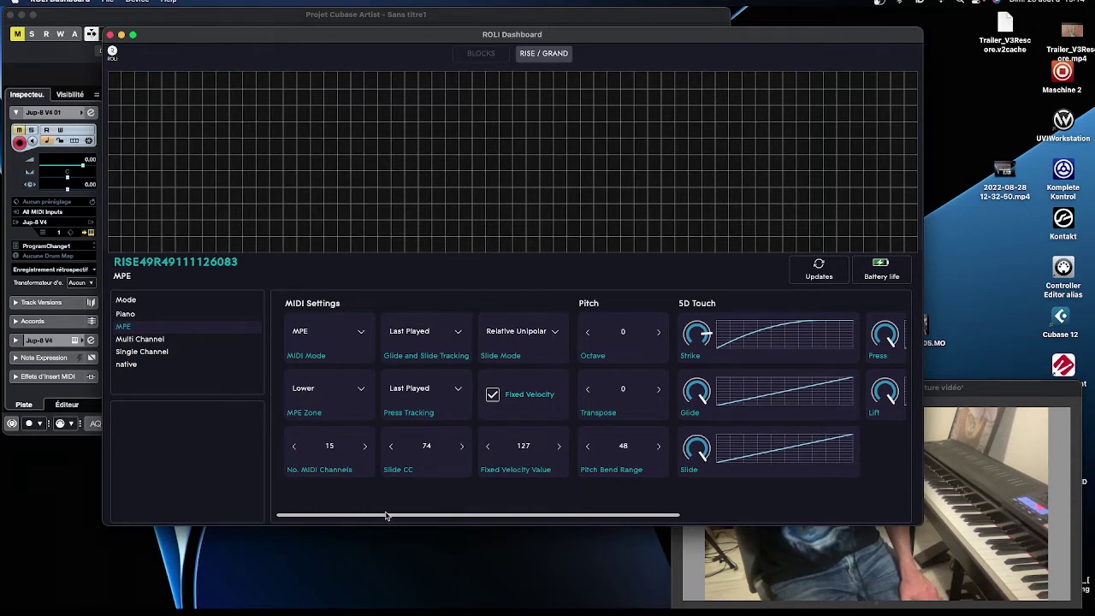
Step: Try pitch bend ranges of 2, 60 and 96 on the Seaboard and return the range to 48
mouse_move(587, 478)
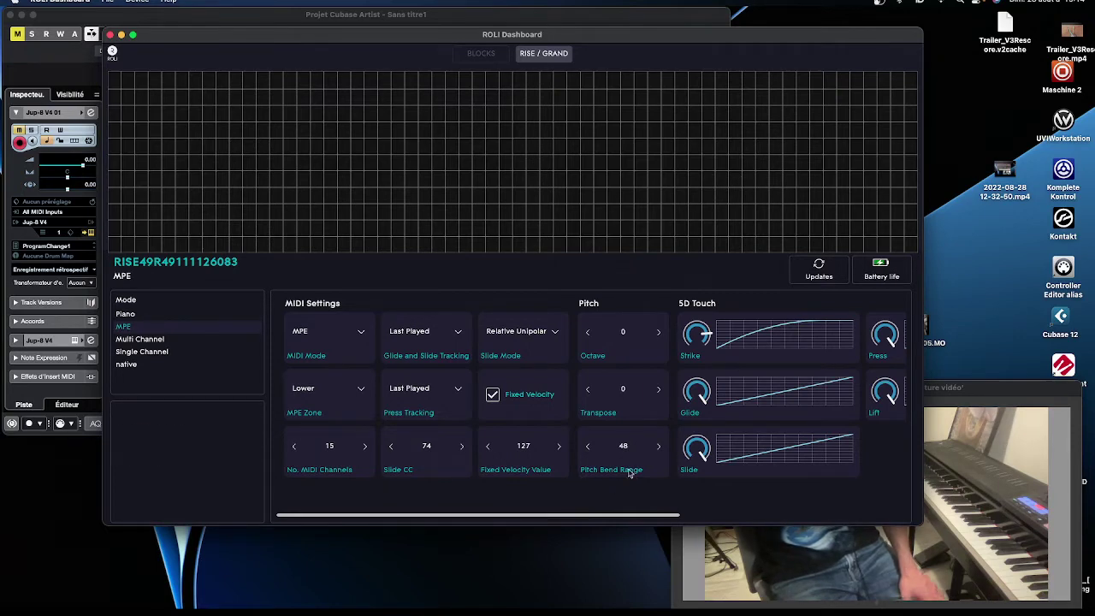
click(589, 447)
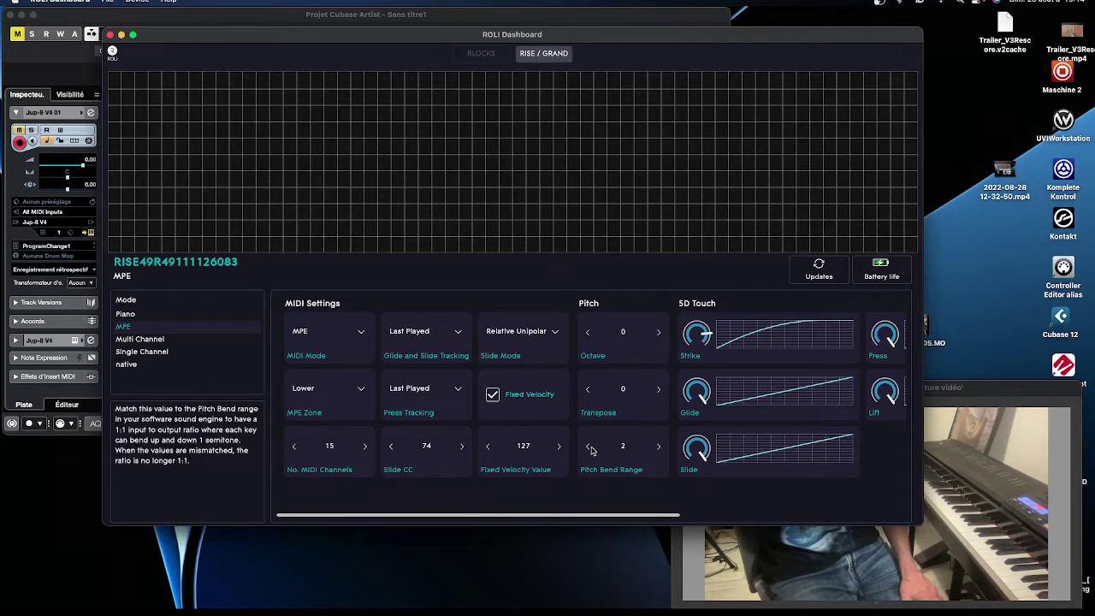
click(658, 447)
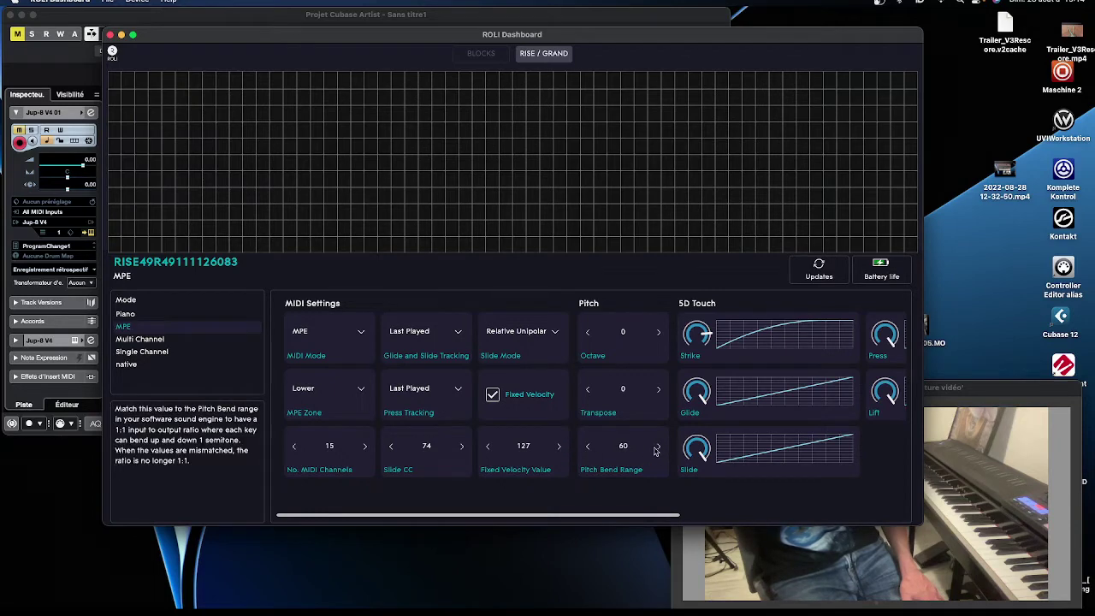
click(659, 446)
click(587, 447)
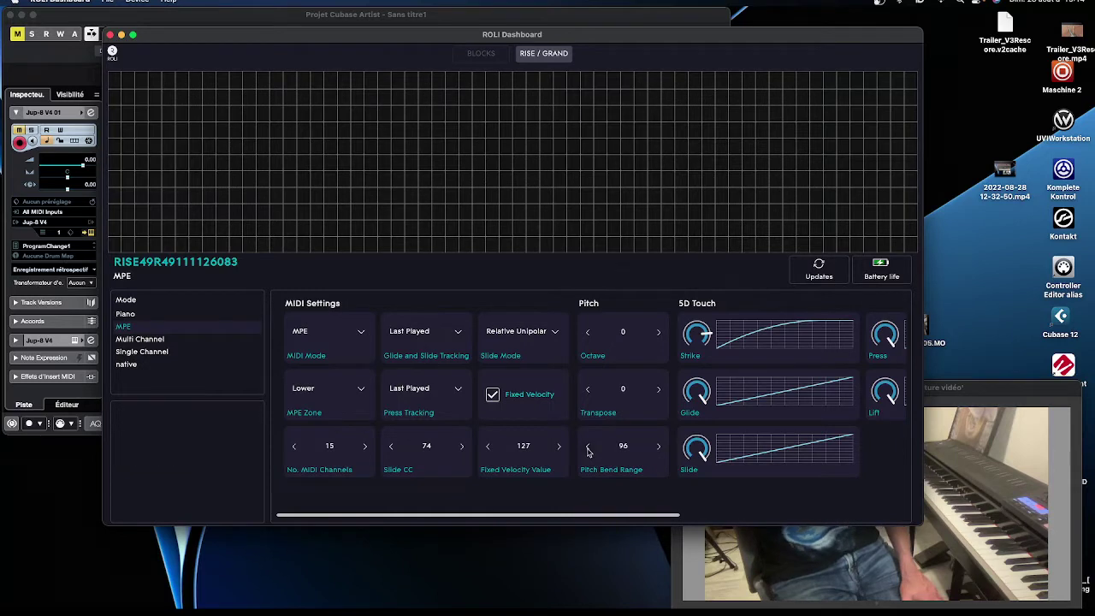
click(587, 447)
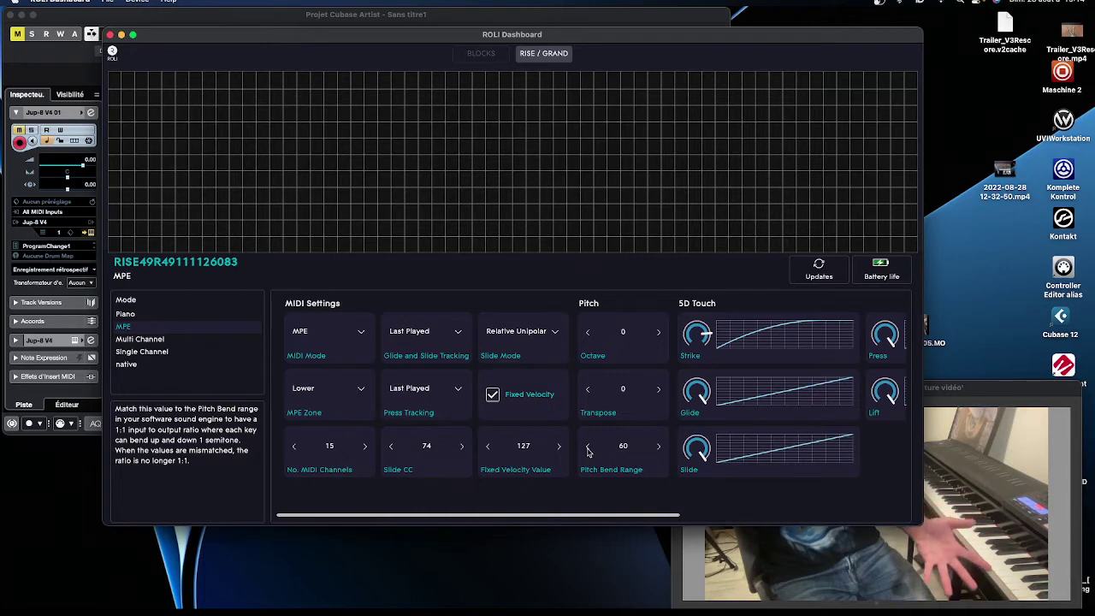
click(588, 451)
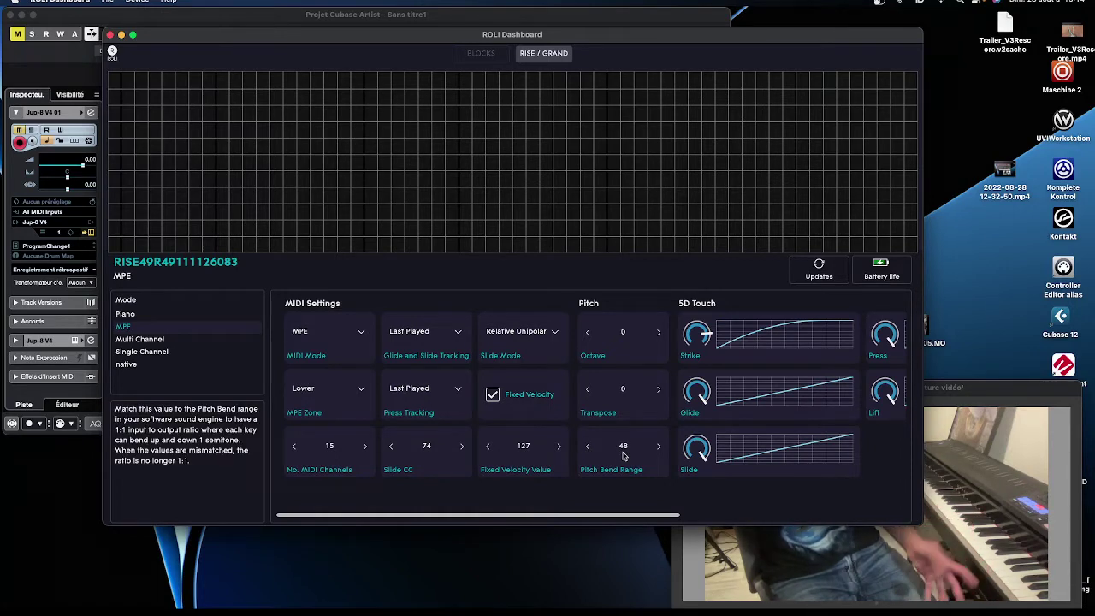
Step: Enlarge the ROLI Dashboard window and examine the 5D Touch, control input and MIDI settings of the MPE mode
drag(586, 516, 715, 511)
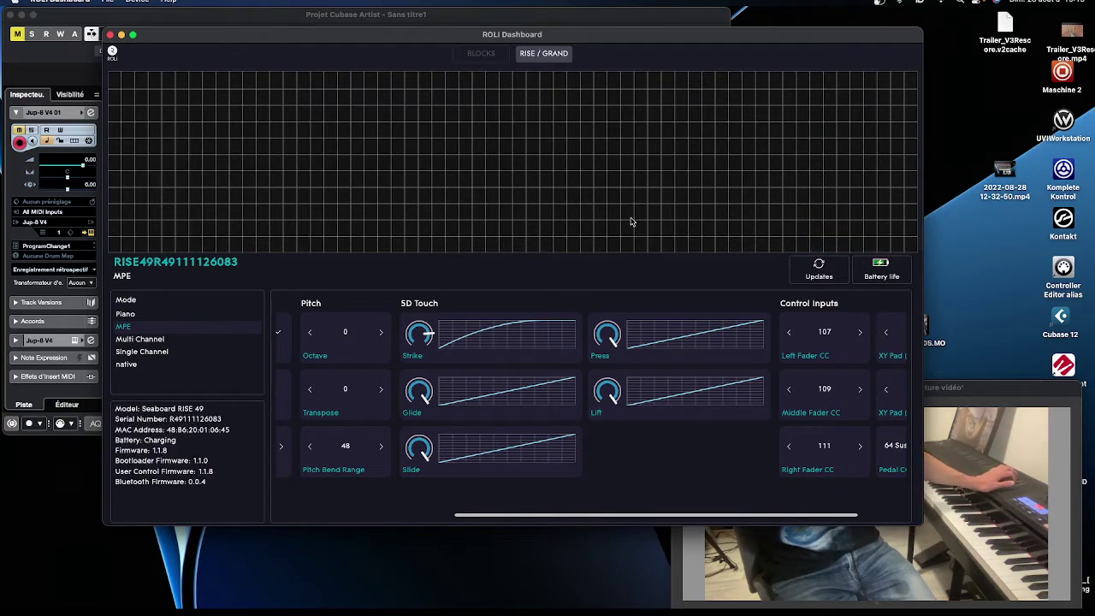
drag(473, 39, 473, 38)
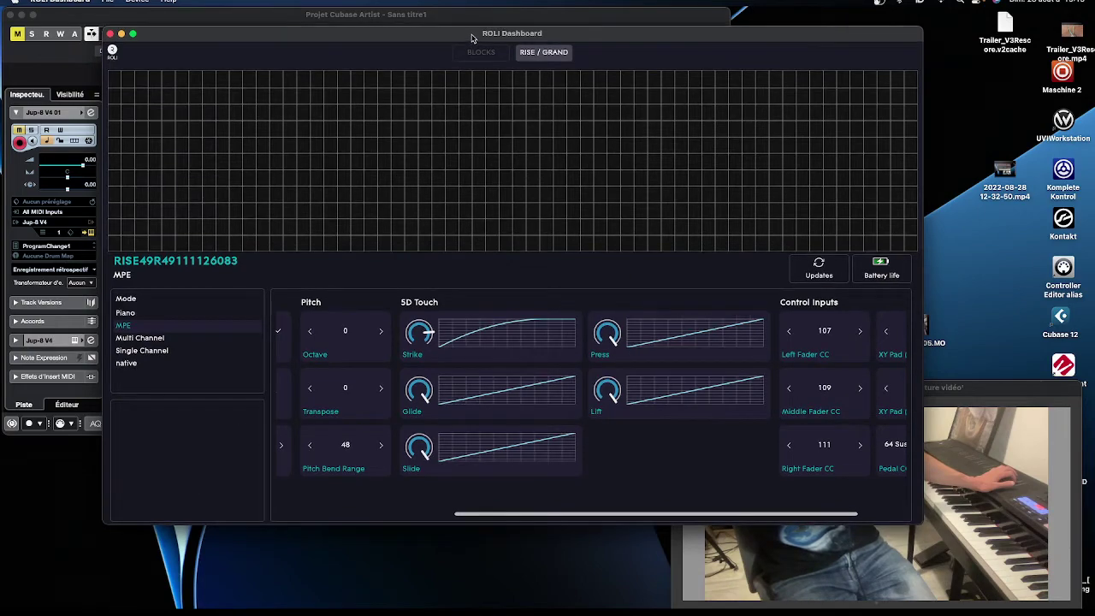
double_click(471, 37)
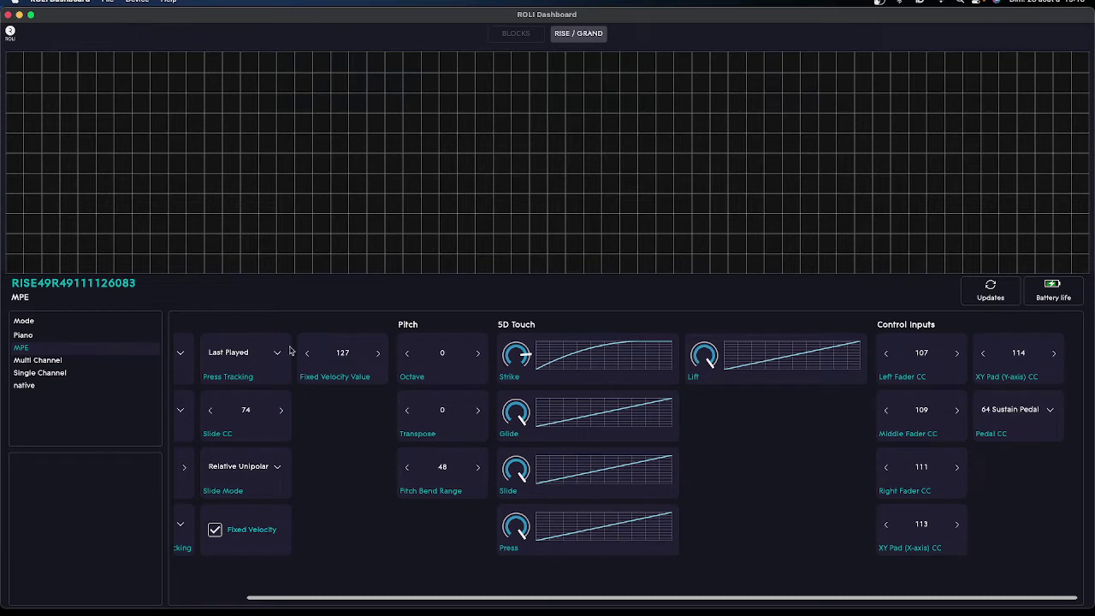
mouse_move(426, 477)
drag(432, 600, 131, 601)
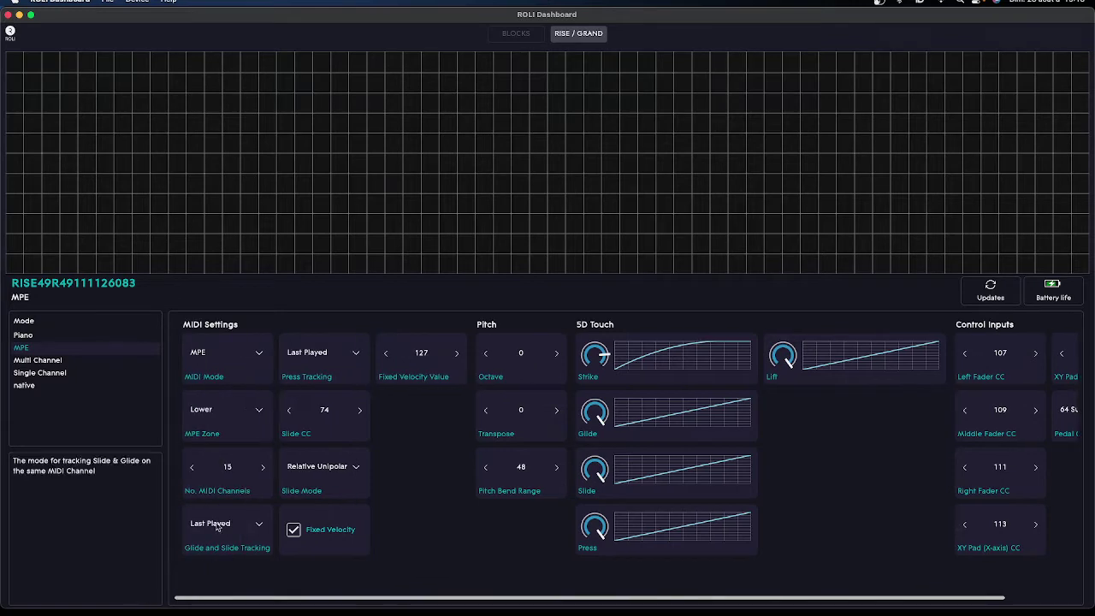
mouse_move(209, 370)
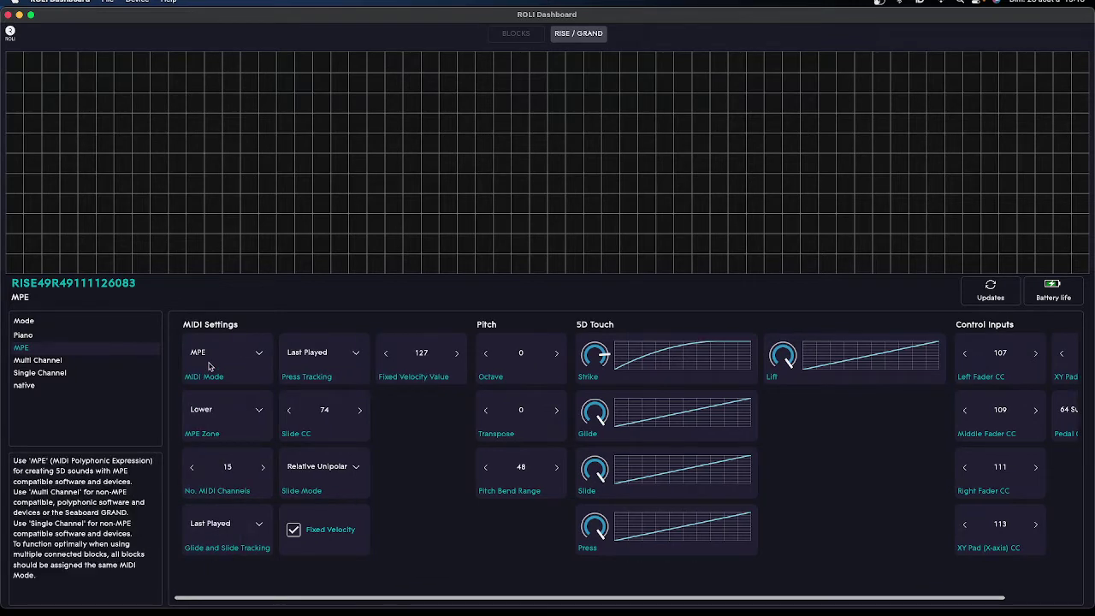
Step: Close the ROLI Dashboard window and unmute the Jup-8 V4 01 track in Cubase
click(8, 16)
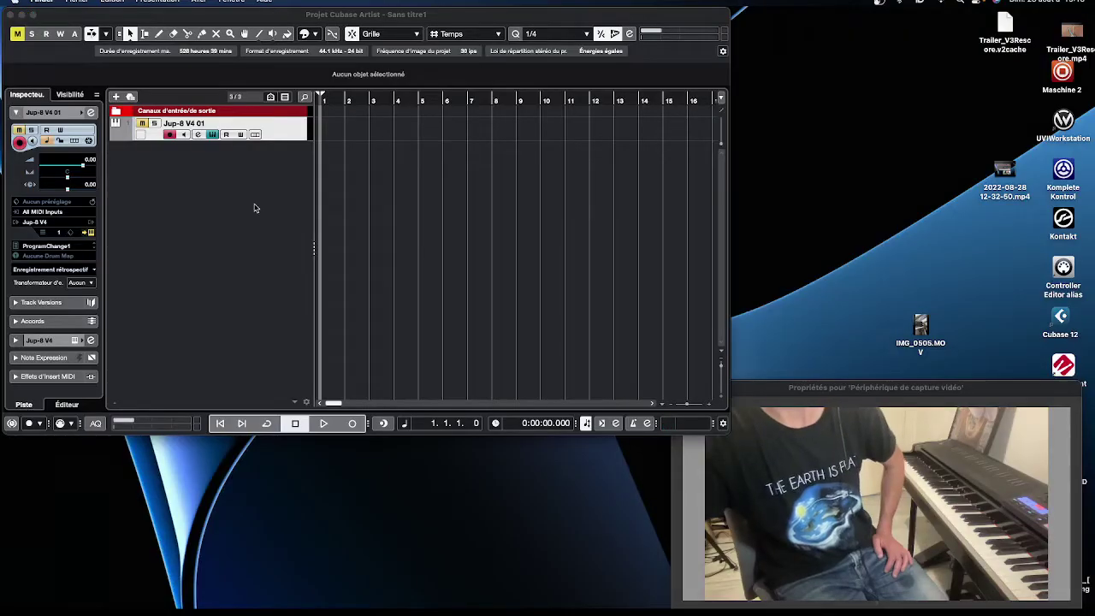
click(141, 124)
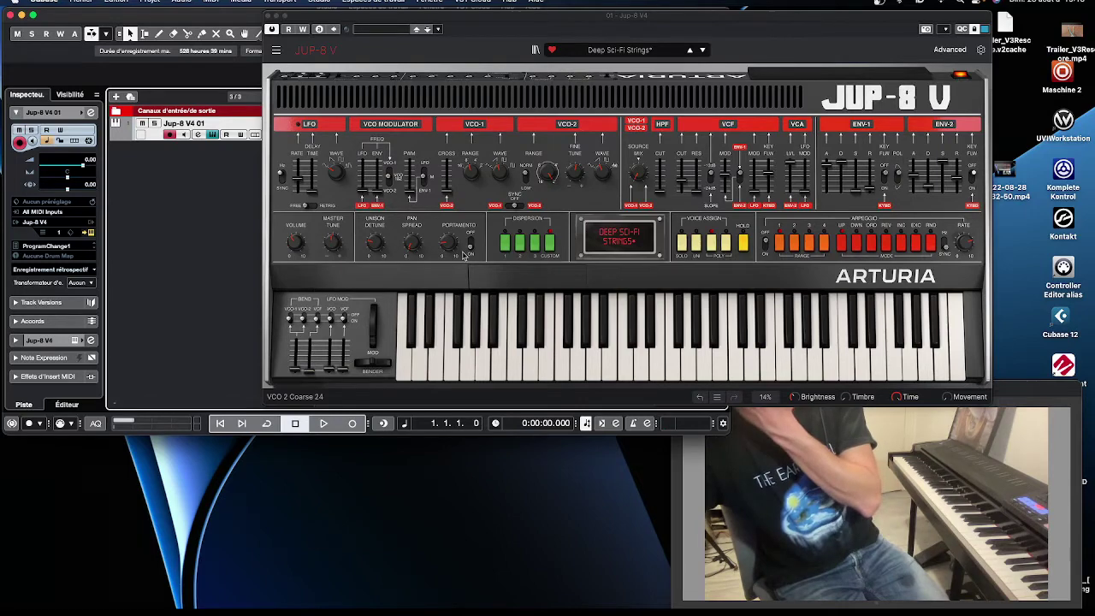
Step: Open the Jup-8 V's settings with the window moved fully into view, and switch MPE off and on again
click(981, 51)
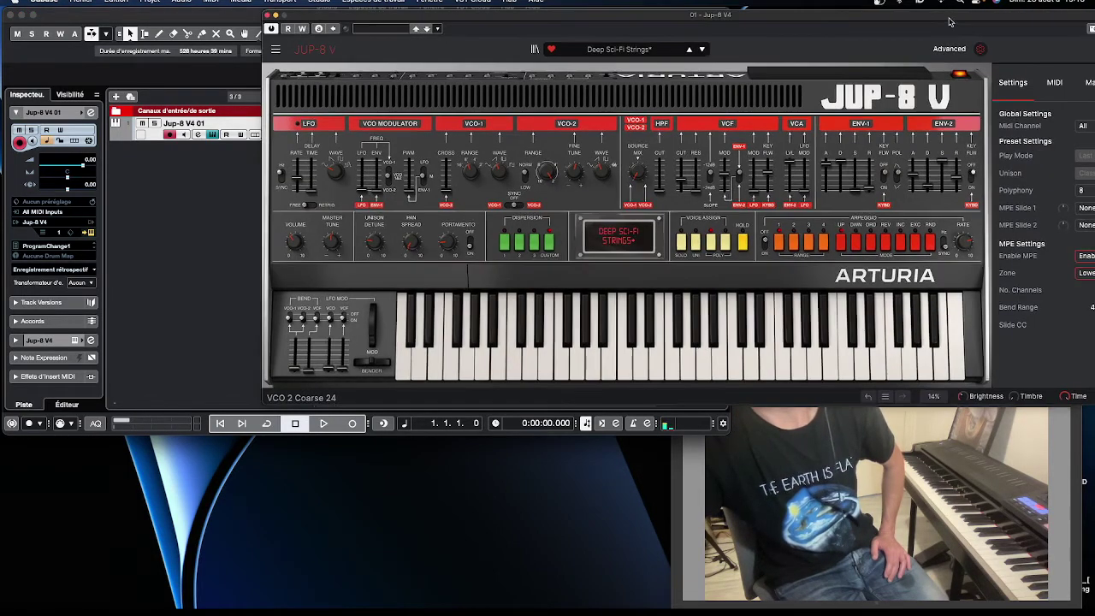
drag(949, 22, 687, 21)
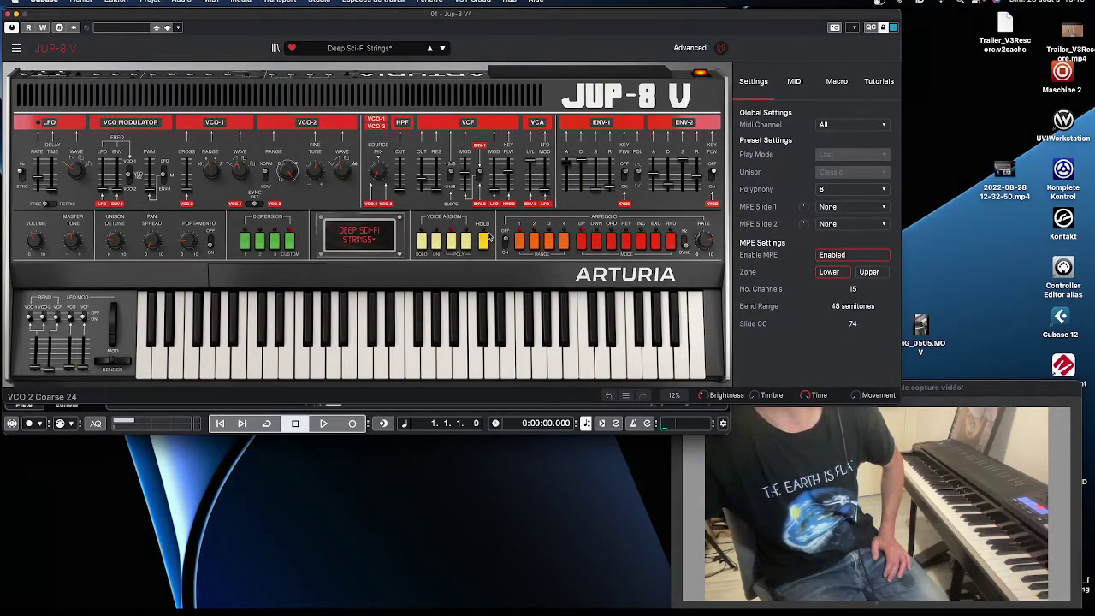
click(840, 257)
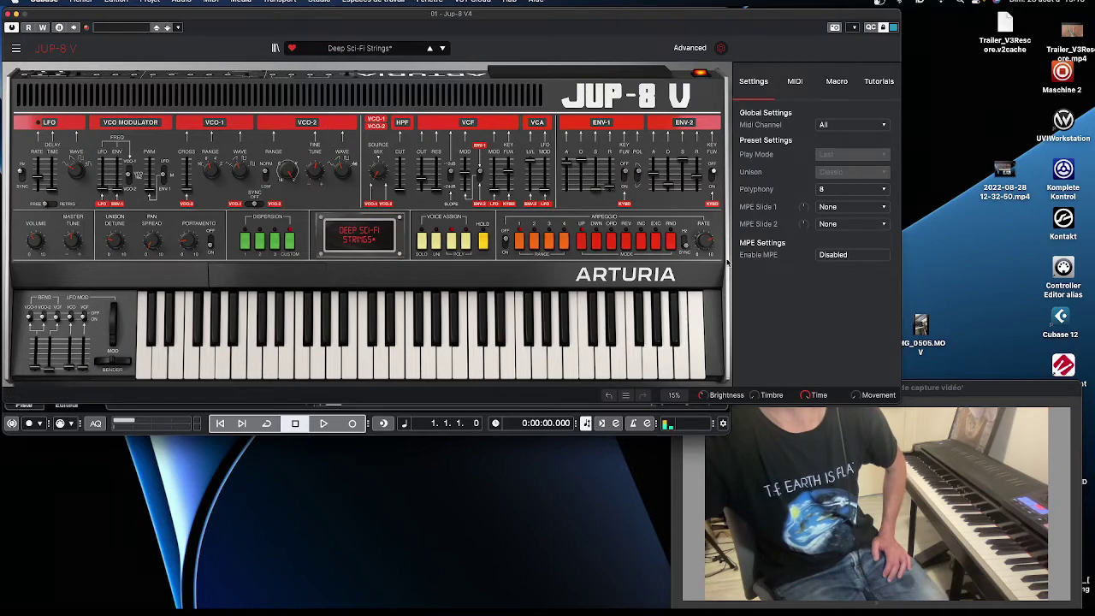
click(721, 48)
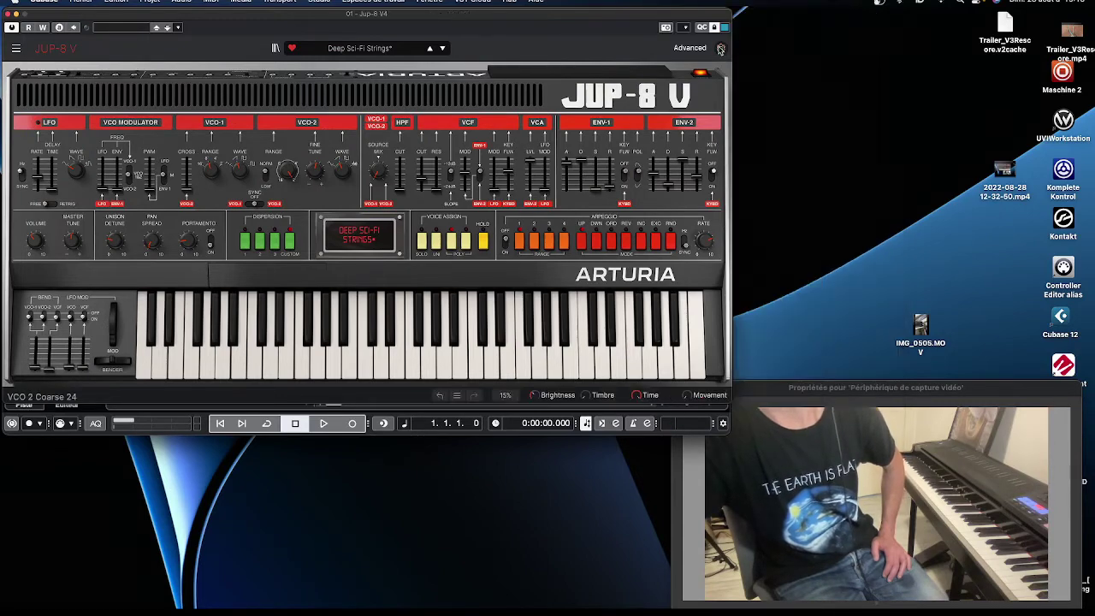
click(720, 48)
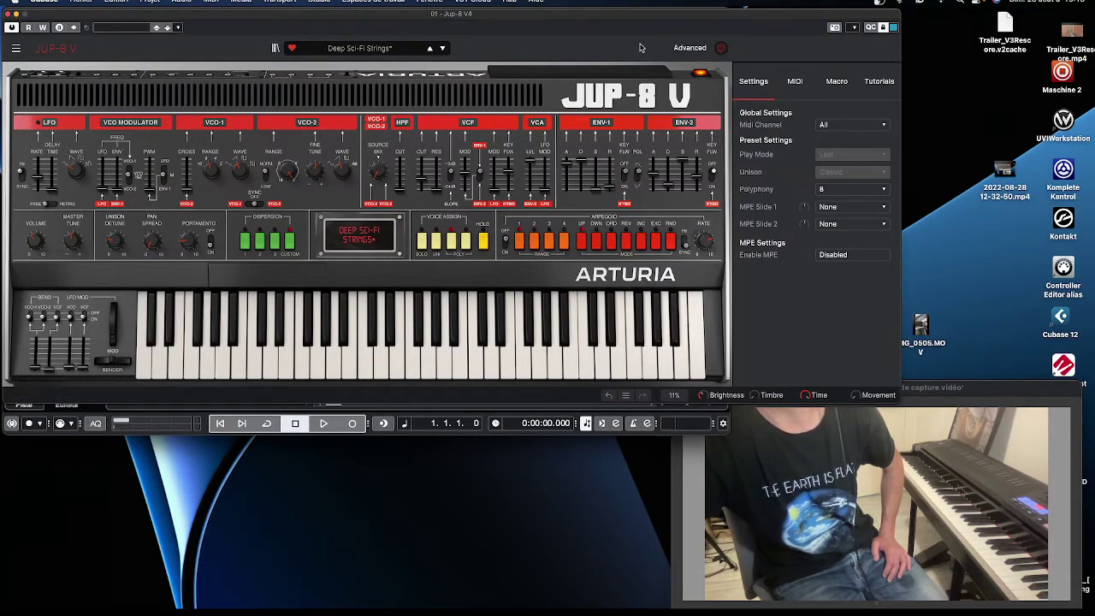
click(828, 256)
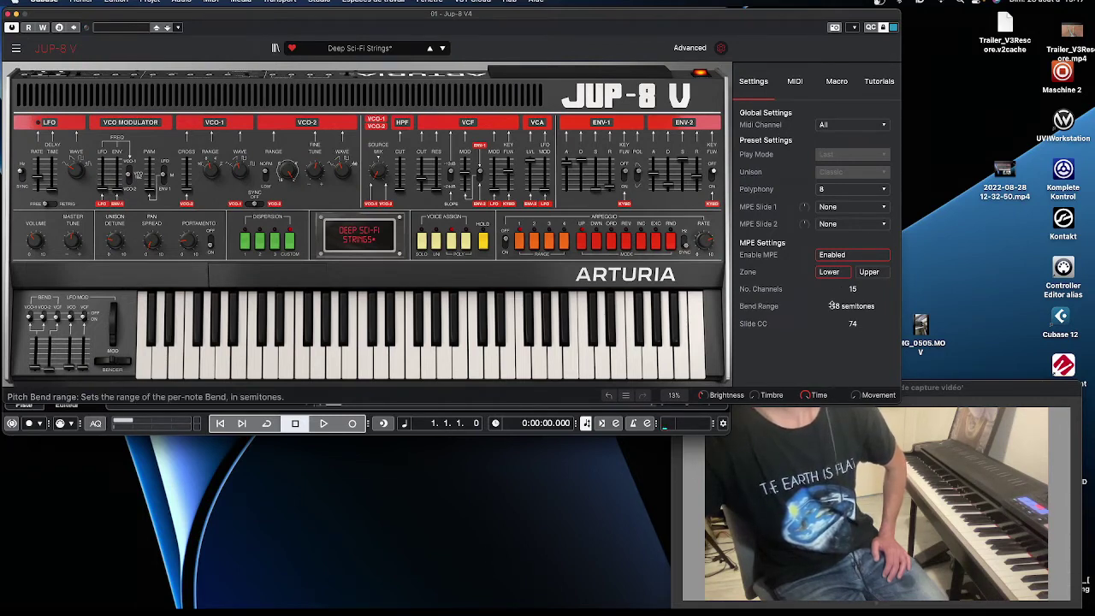
Step: Adjust the MPE bend range in the Jup-8 V's settings and return it to 48 semitones
mouse_move(846, 306)
mouse_down()
mouse_move(845, 334)
mouse_move(844, 319)
mouse_up()
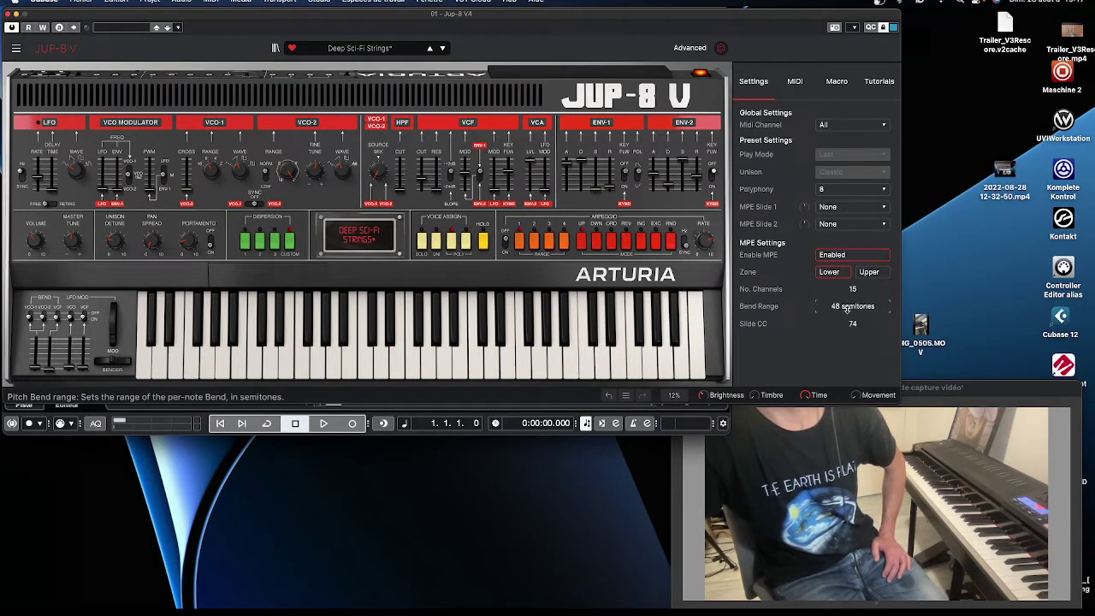
drag(847, 306, 848, 320)
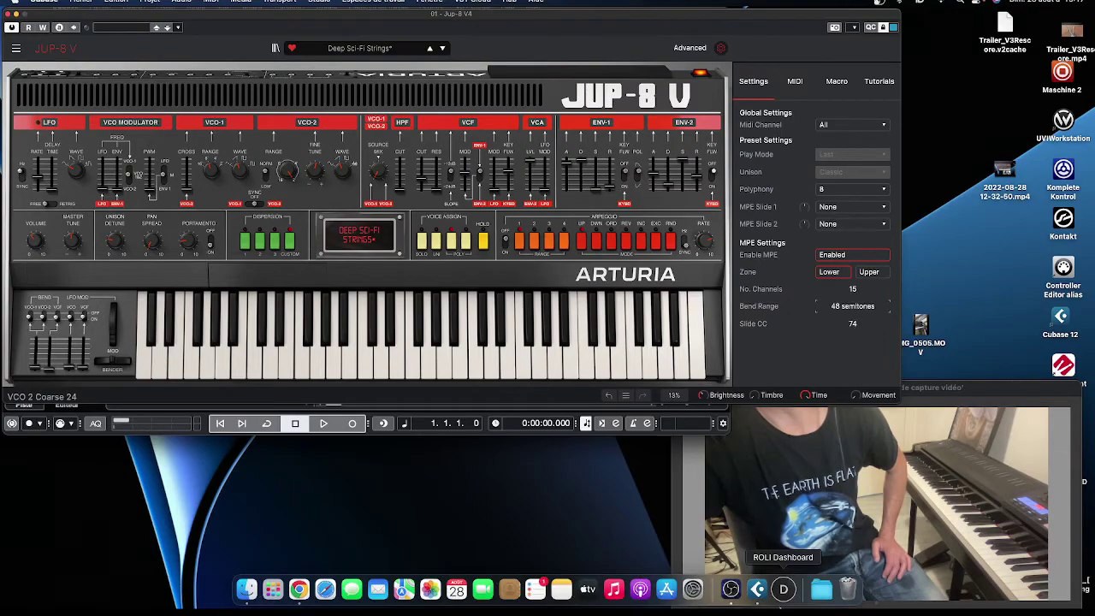
Step: Switch to ROLI Dashboard, set the pitch bend range to 12, and move its window below the Jup-8 V editor
click(784, 588)
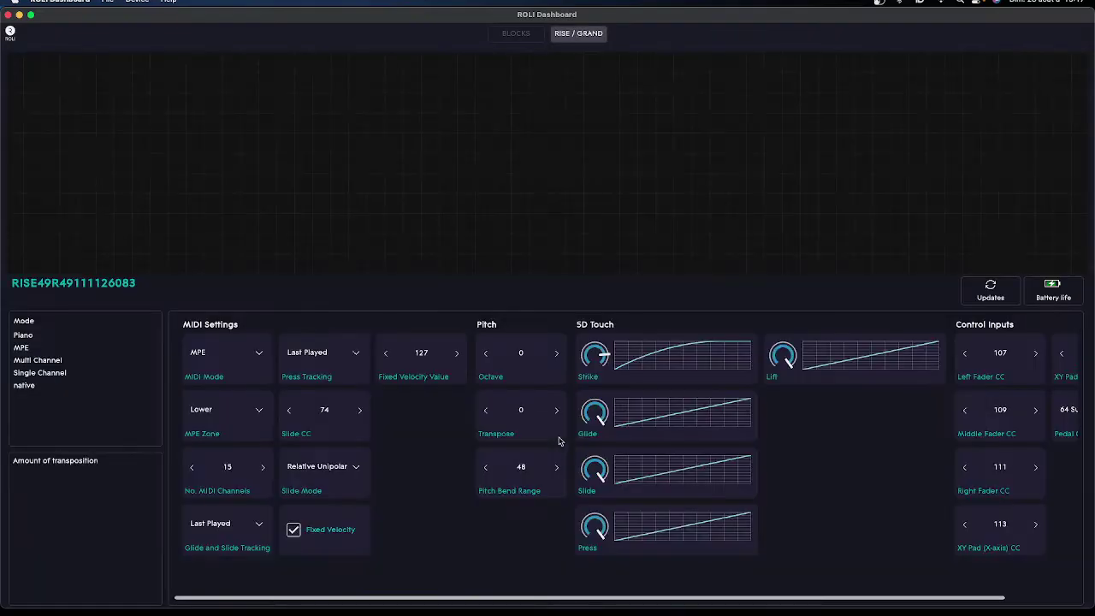
click(487, 473)
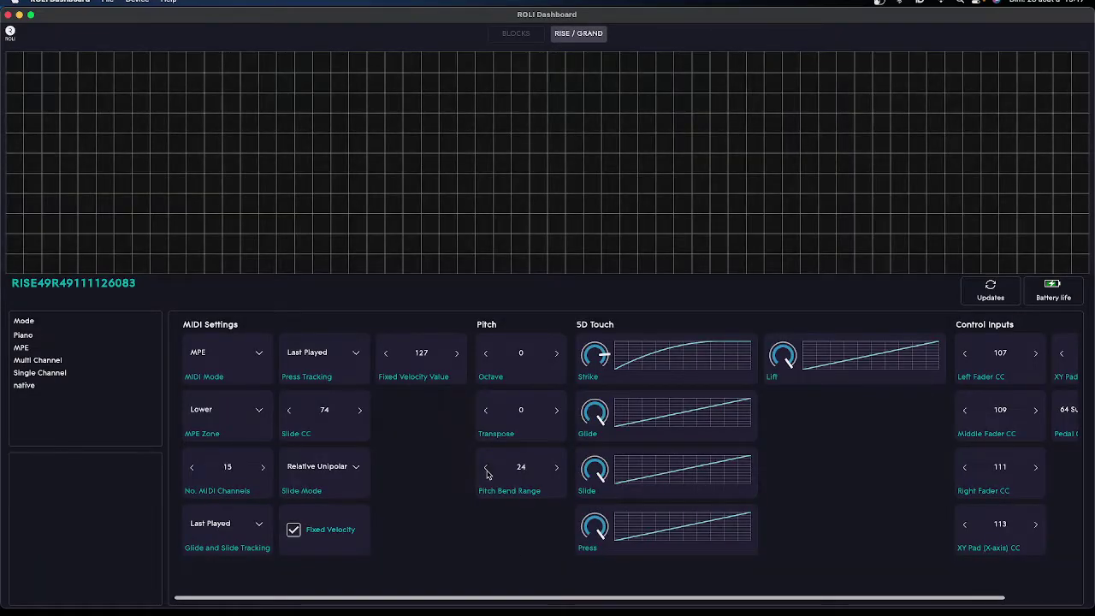
click(556, 467)
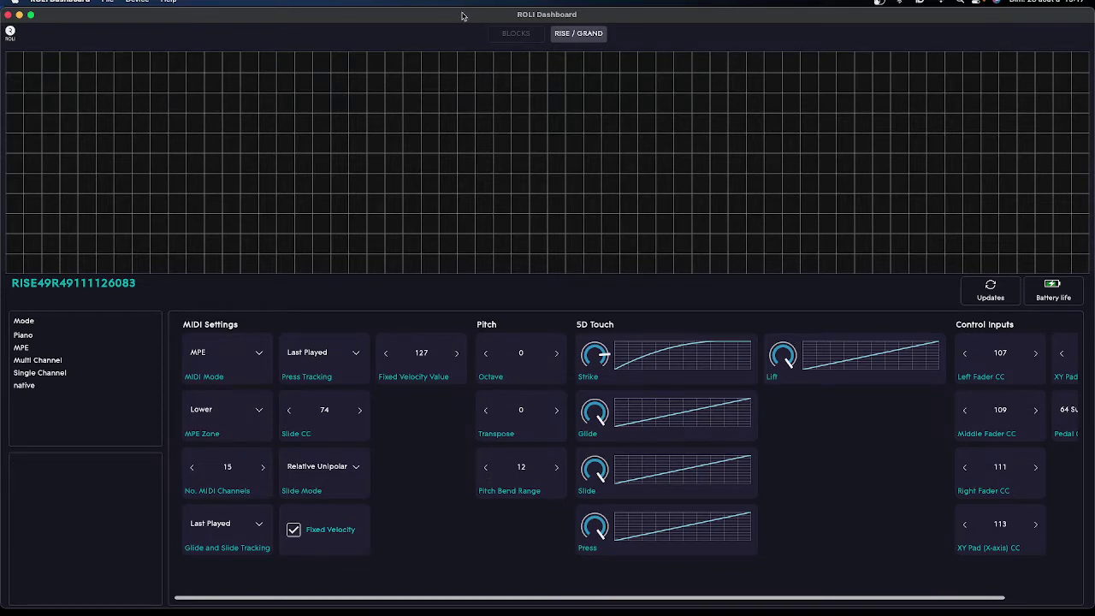
drag(462, 15, 451, 449)
click(473, 312)
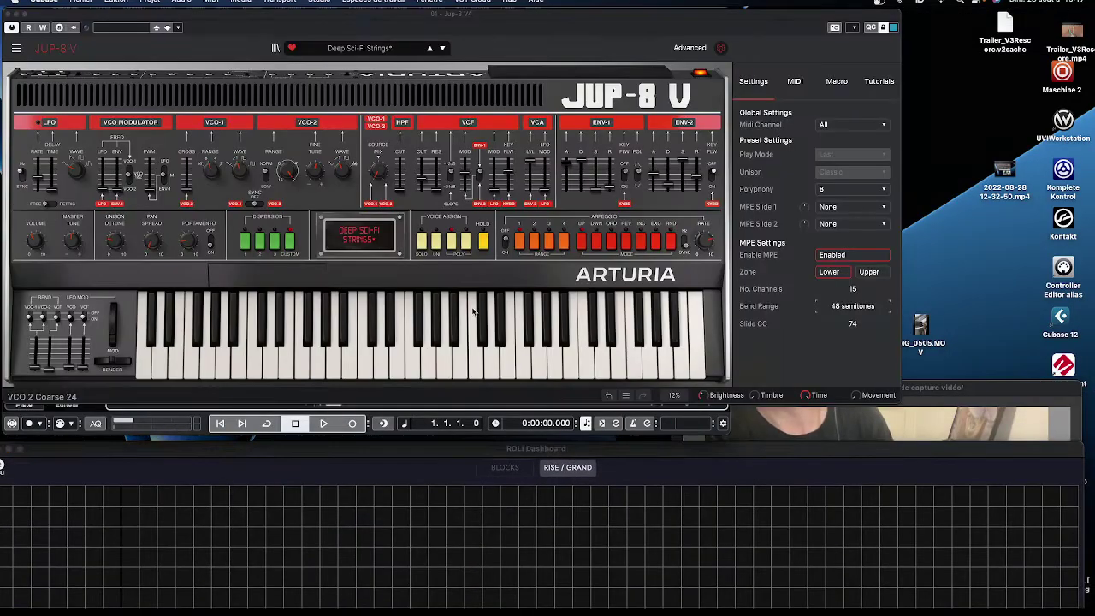
Step: Set the Jup-8 V's MPE bend range to 12 semitones, and return ROLI Dashboard's pitch bend range to 48 before closing it
drag(834, 305, 834, 312)
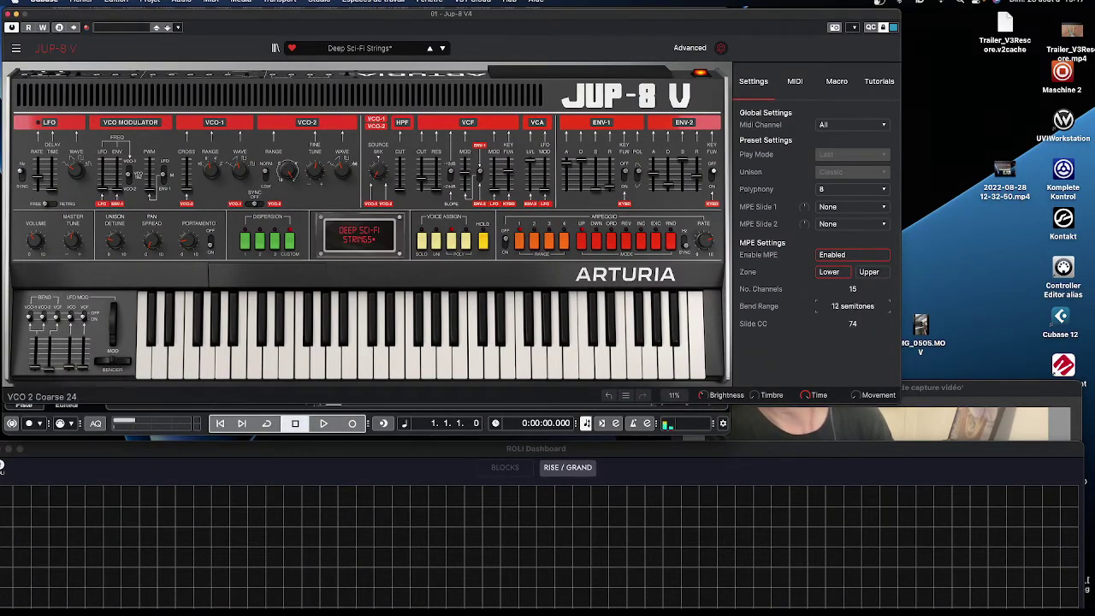
double_click(551, 448)
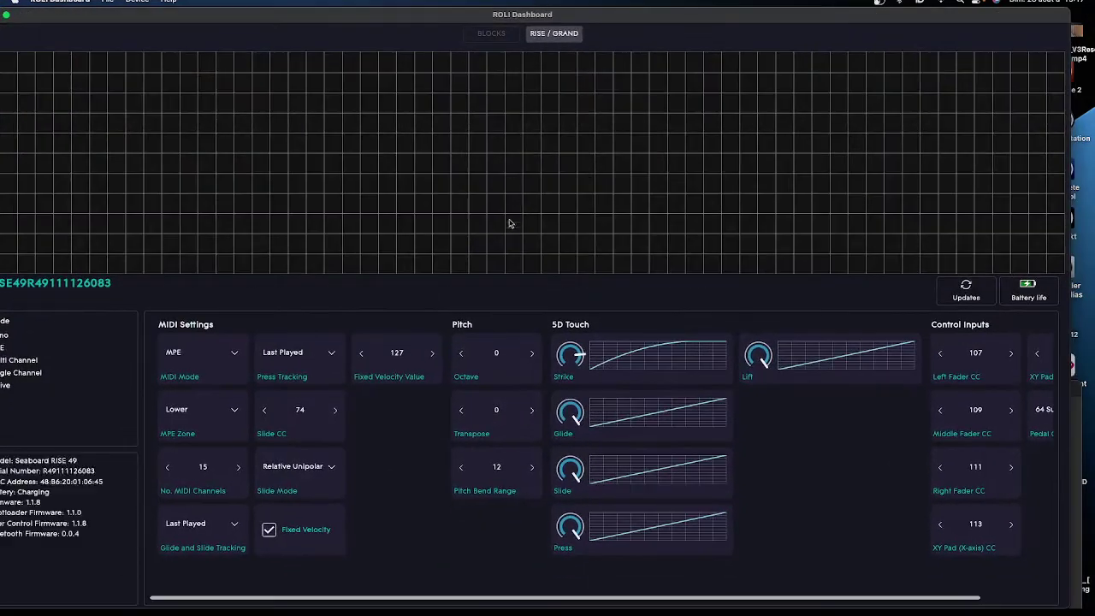
click(532, 467)
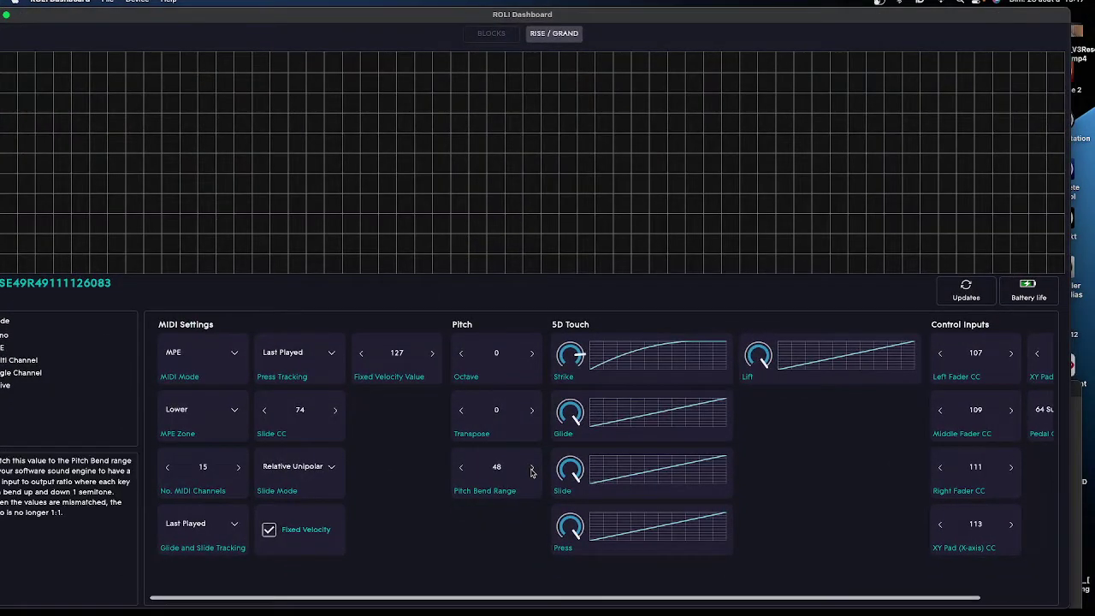
drag(84, 15, 143, 27)
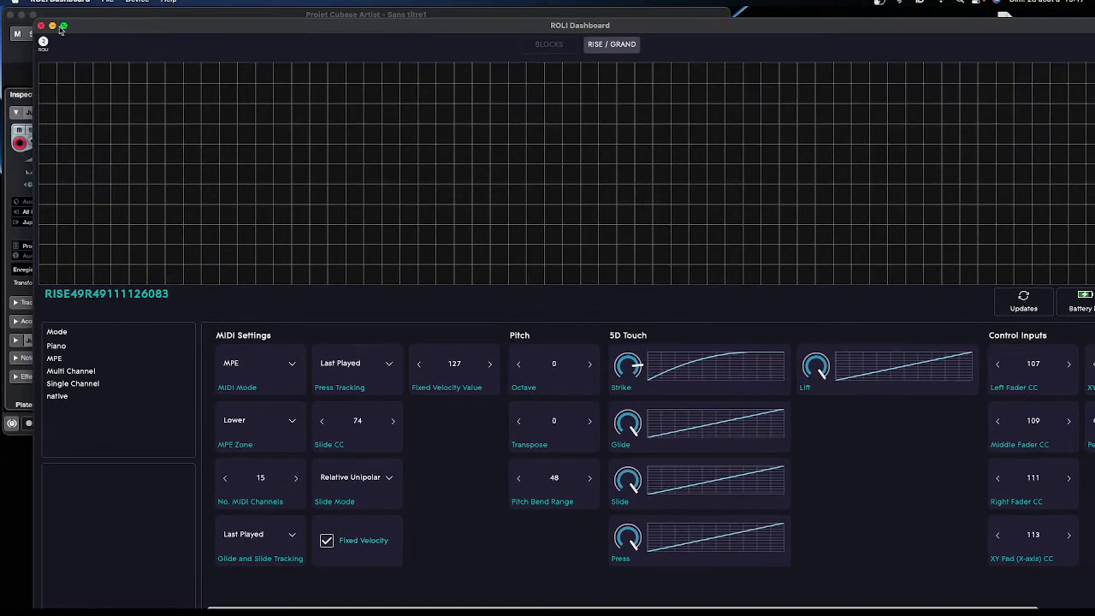
click(41, 28)
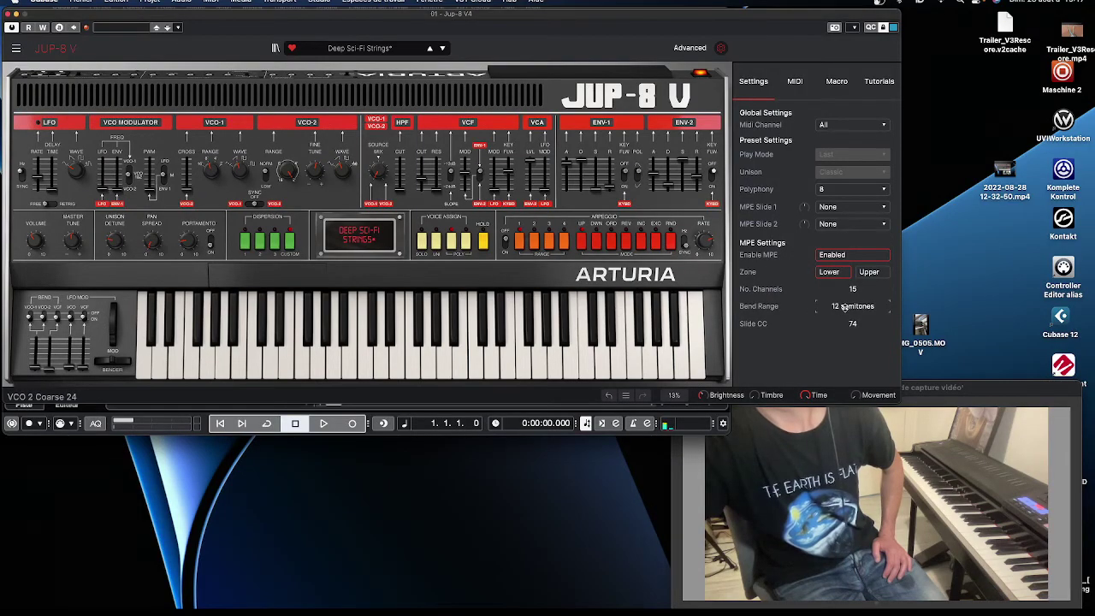
Step: Set the Jup-8 V's MPE bend range to 48 semitones and hide its settings
mouse_move(844, 306)
mouse_down()
mouse_move(844, 287)
mouse_move(845, 297)
mouse_up()
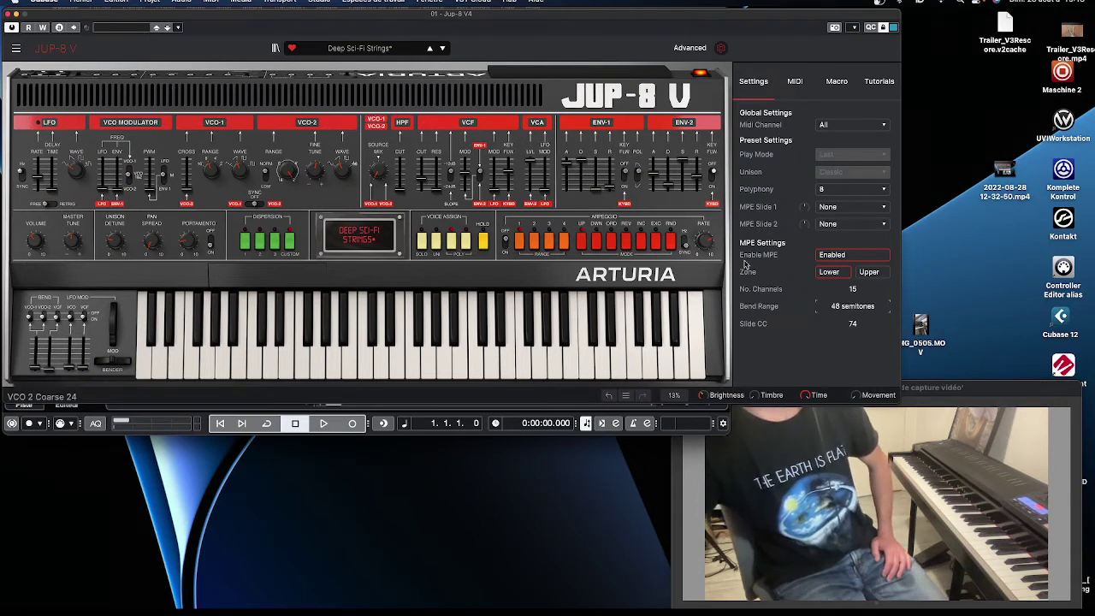
click(721, 48)
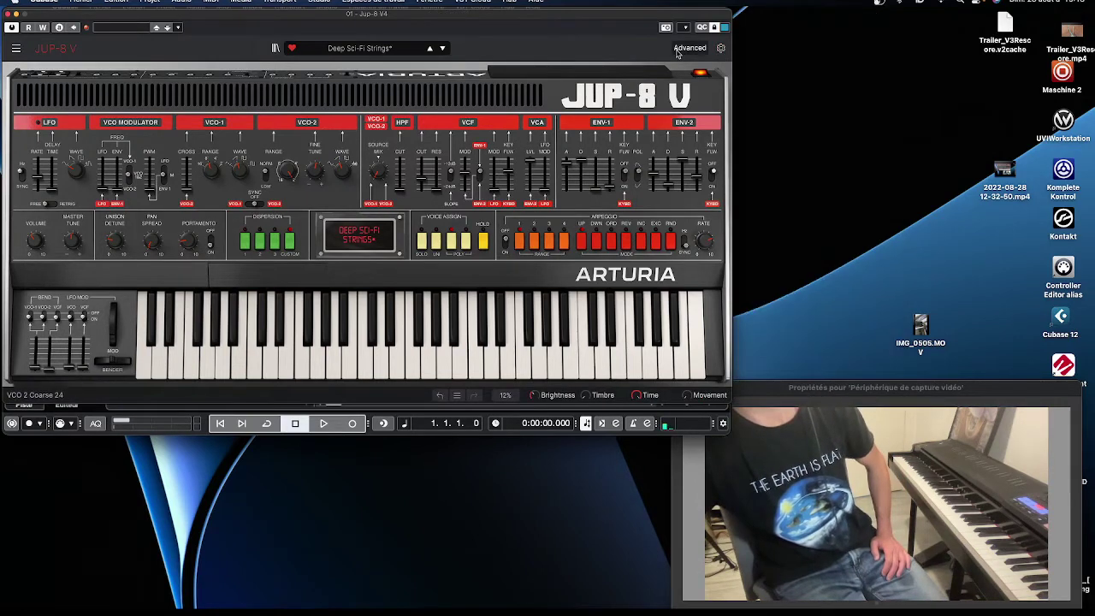
Step: Uncover the Cubase project behind the Jup-8 V and review the MIDI port configuration in the studio setup
drag(543, 15, 873, 5)
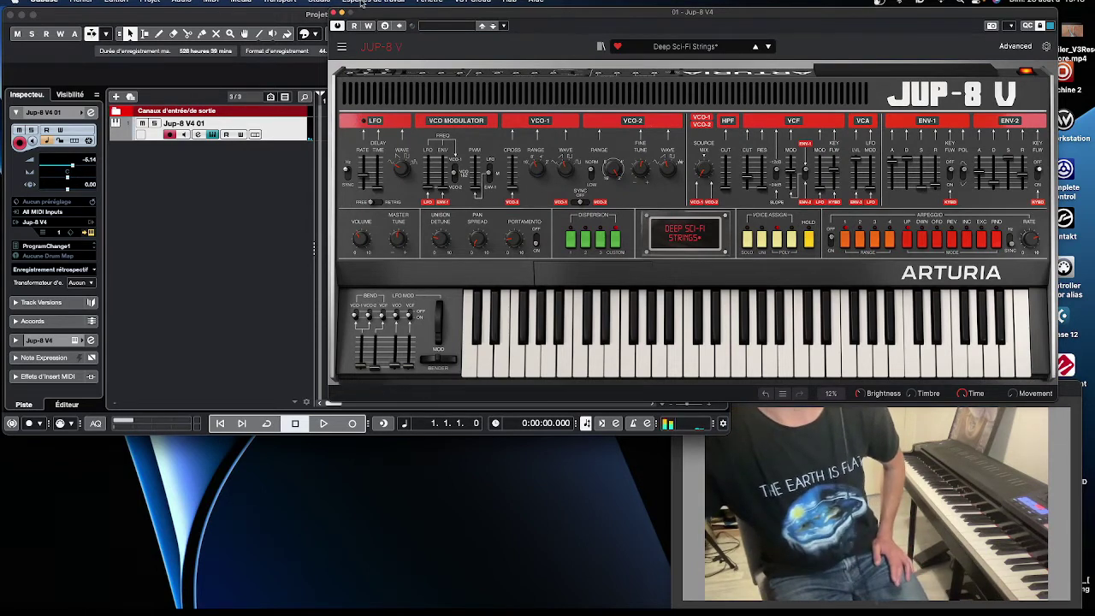
click(319, 0)
click(339, 168)
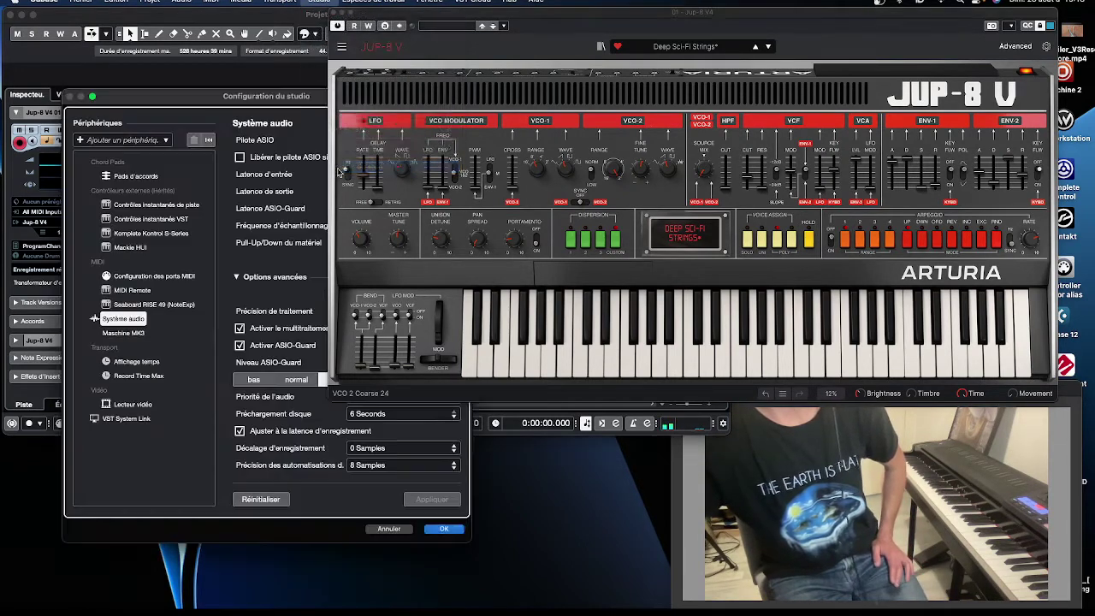
click(145, 275)
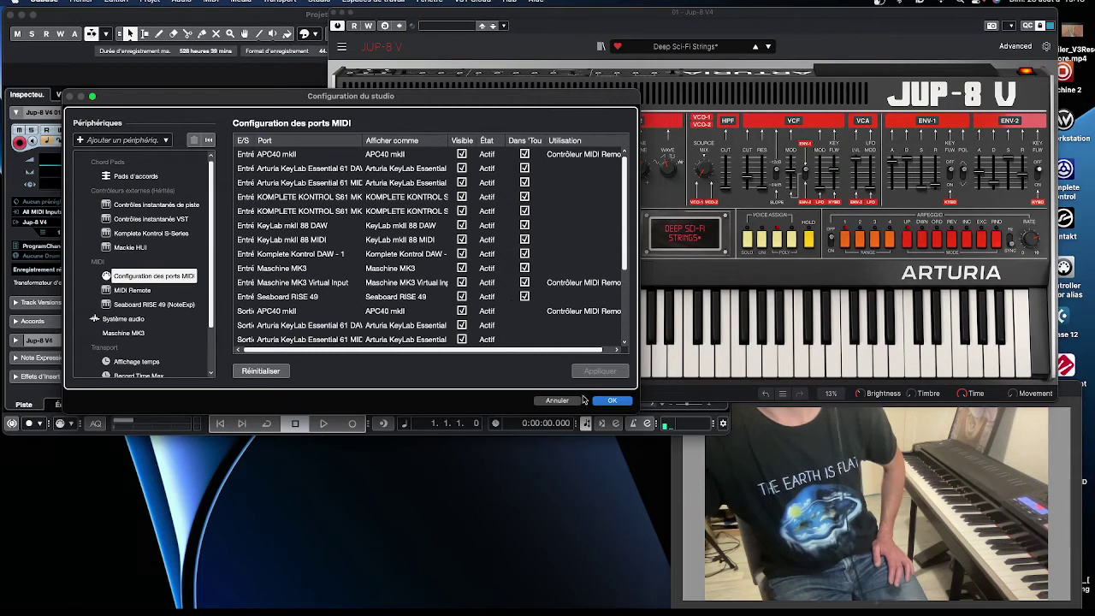
click(611, 400)
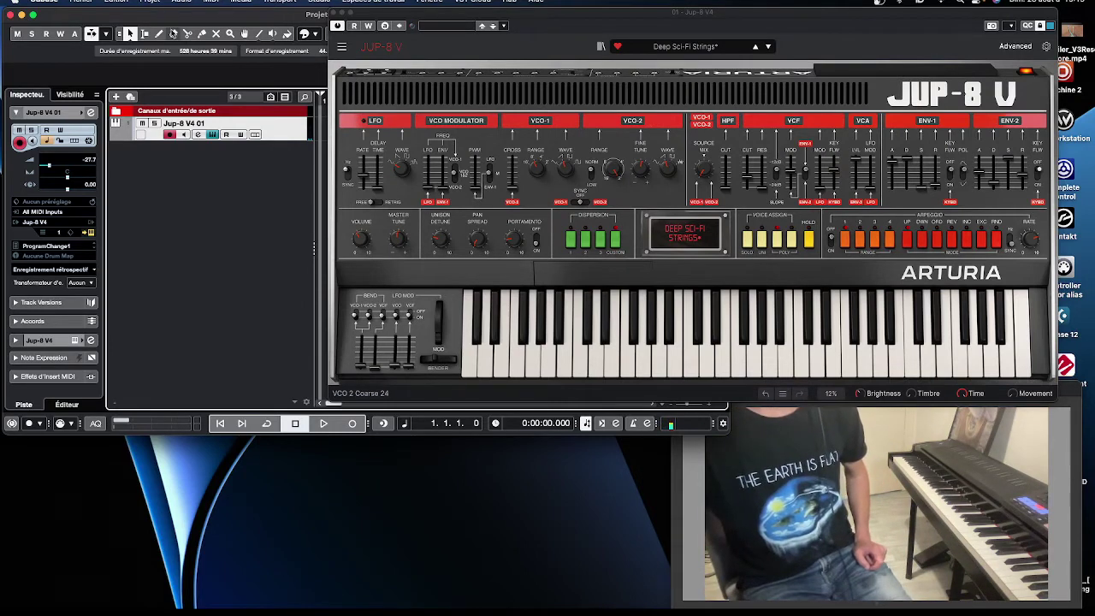
Step: Lower the Cubase project window and check the Seaboard RISE 49 input again in the studio setup's MIDI port configuration
drag(173, 21, 183, 145)
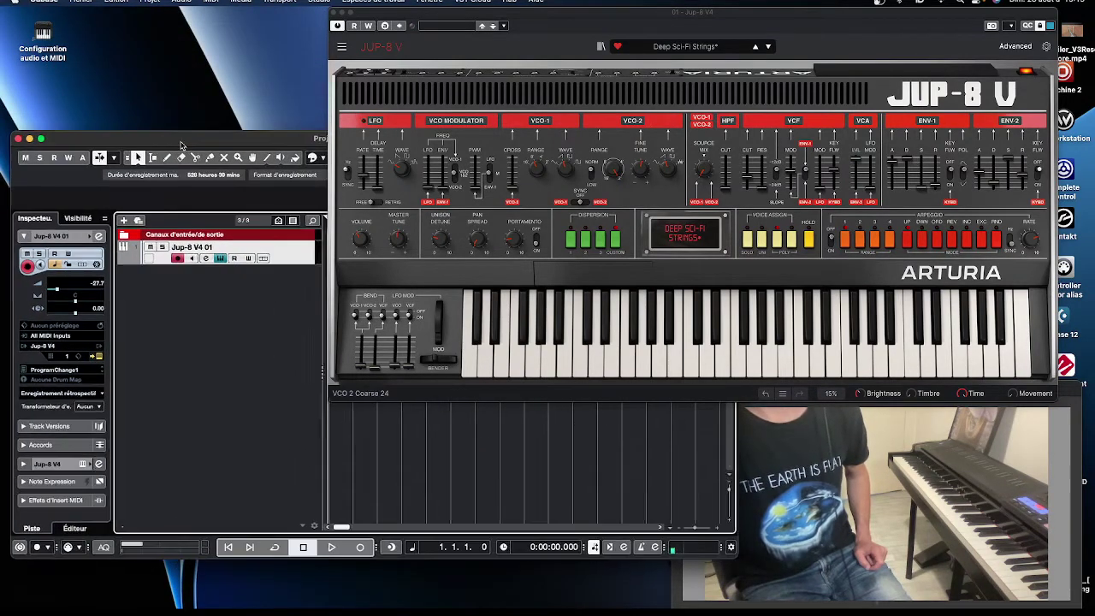
mouse_move(416, 17)
mouse_down()
mouse_move(385, 17)
mouse_move(412, 16)
mouse_up()
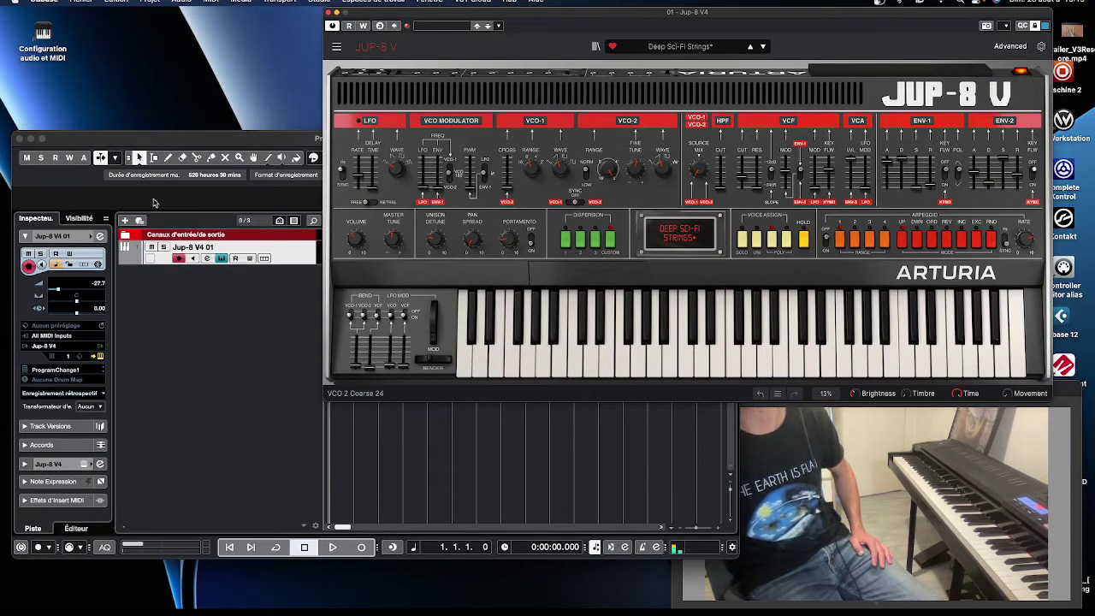
click(157, 146)
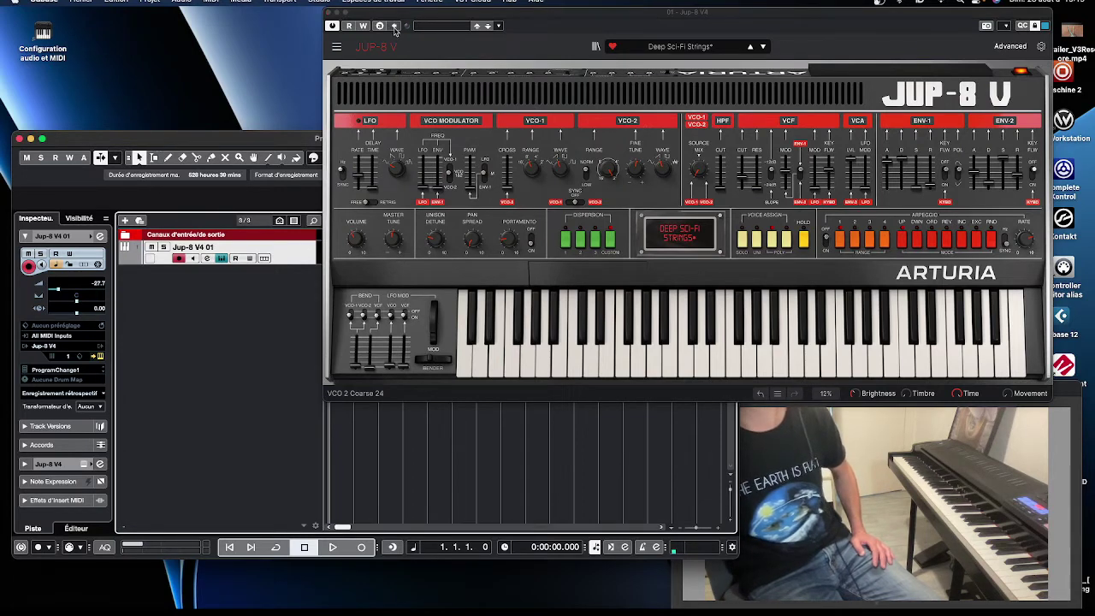
click(316, 2)
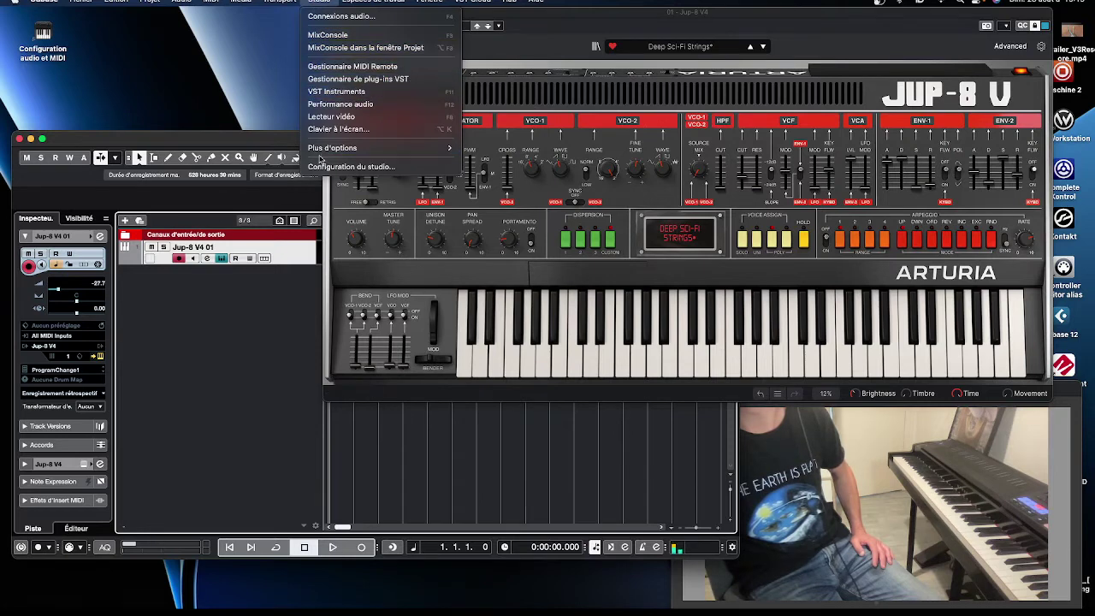
click(322, 168)
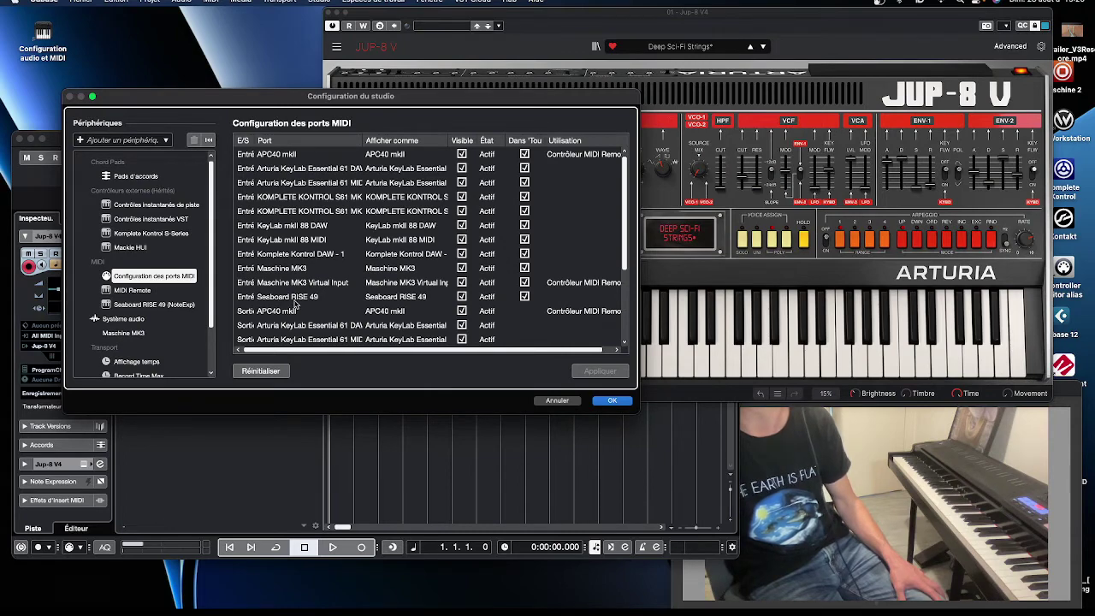
click(612, 402)
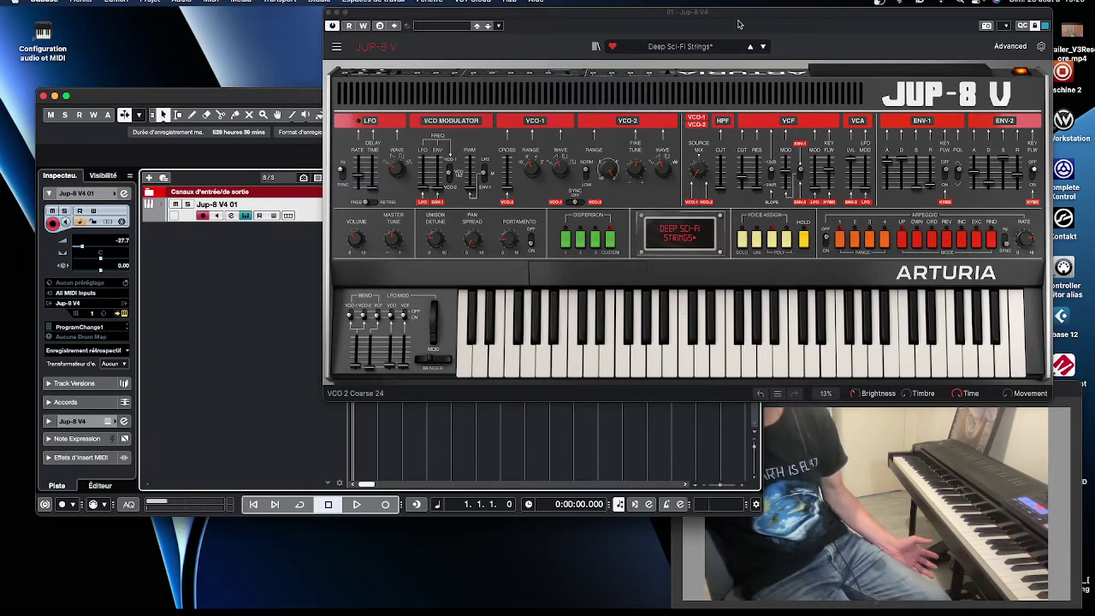
Step: Compare the Jup-8 V's MPE zone, channel count and bend range settings with those in ROLI Dashboard
drag(740, 16, 555, 23)
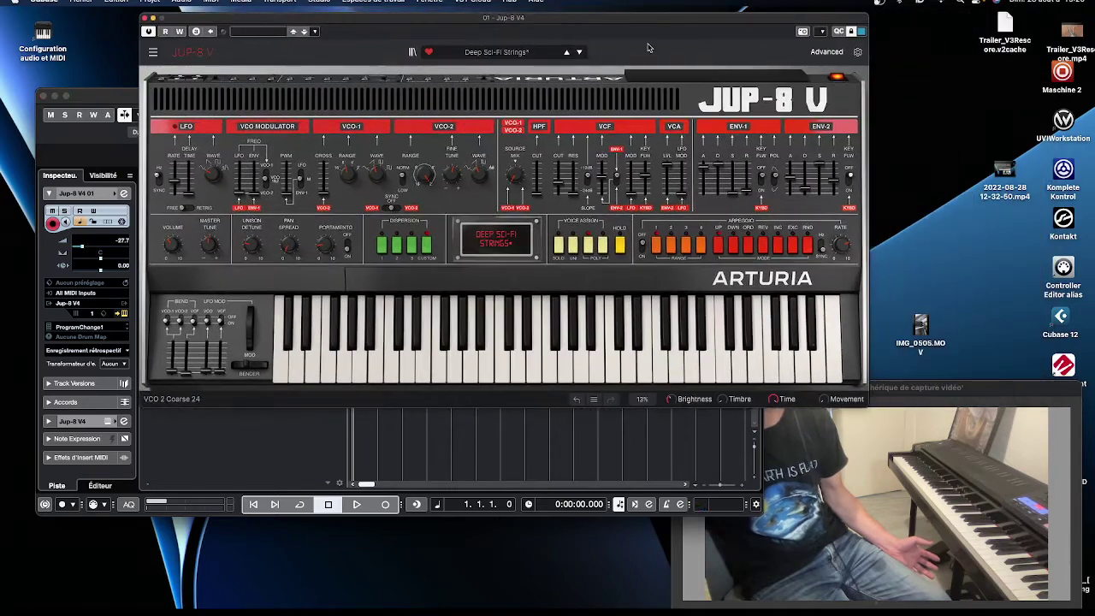
click(859, 53)
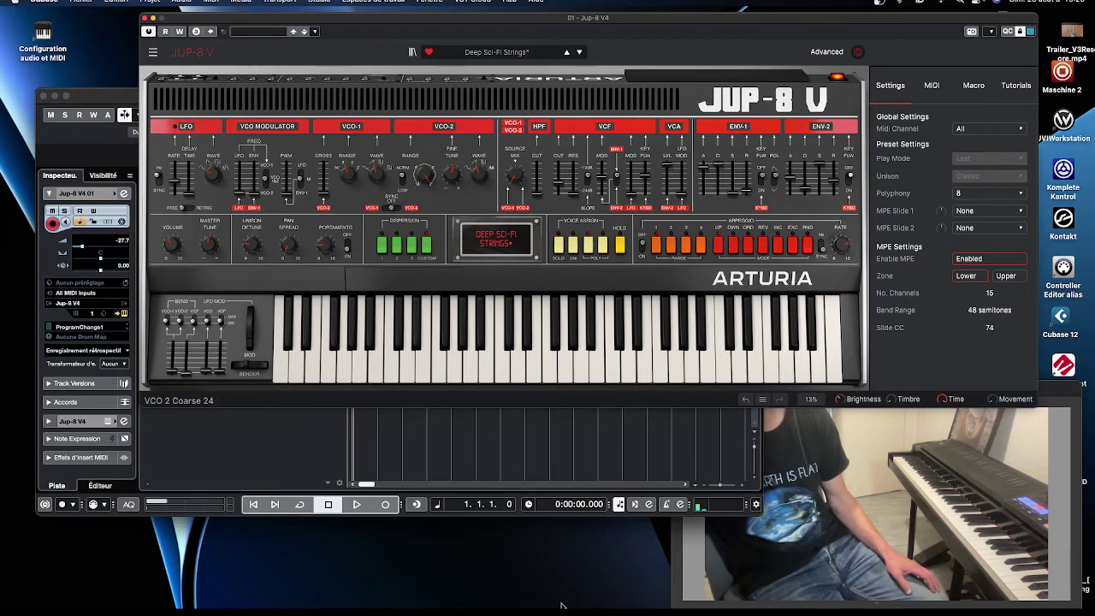
mouse_move(537, 607)
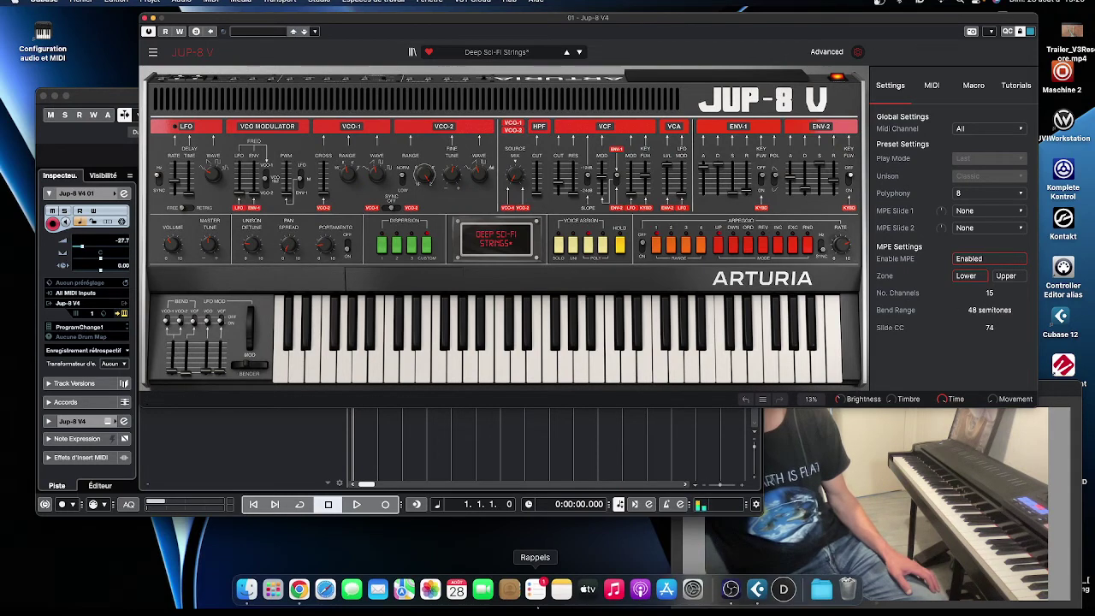
click(780, 589)
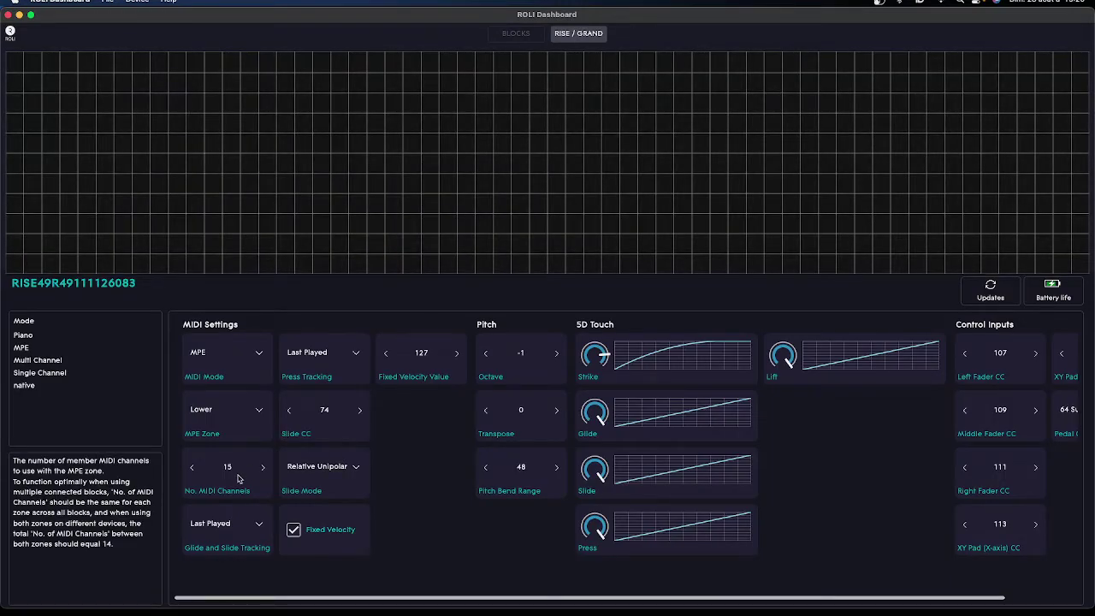
click(8, 15)
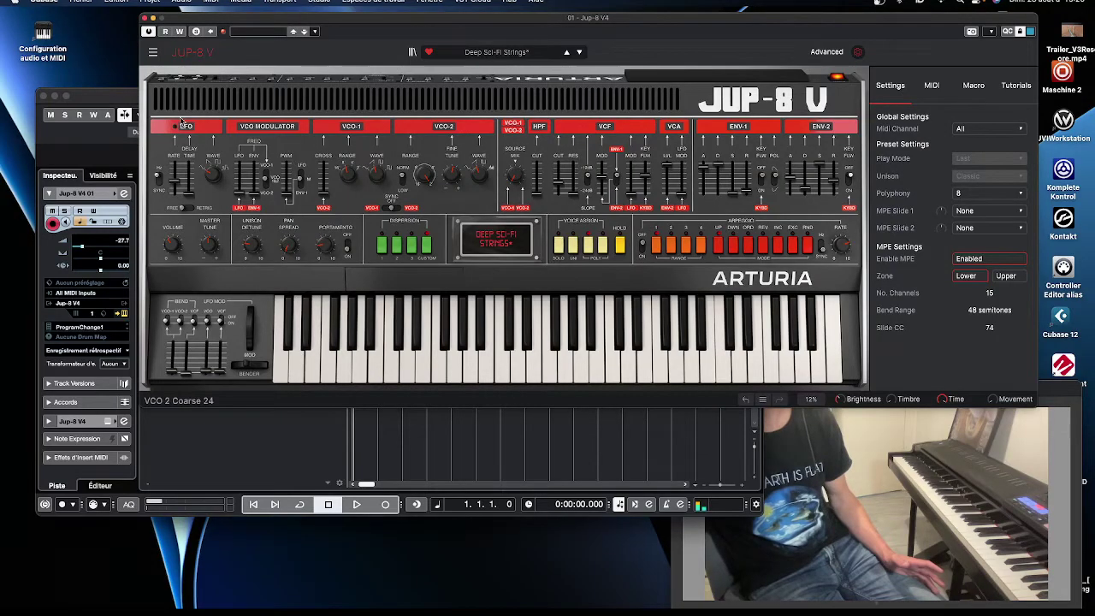
Step: Hide the Jup-8 V's settings, uncover the track inspector, and set the Jup-8 V4 01 track's MIDI channel to Quelconque
click(857, 52)
drag(596, 30, 707, 45)
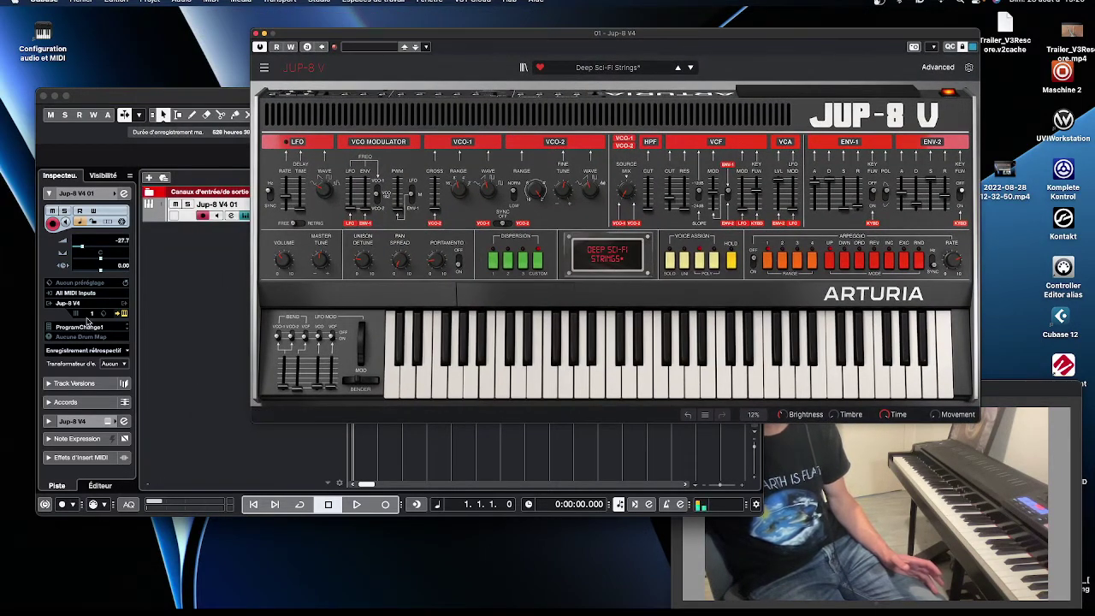
click(91, 315)
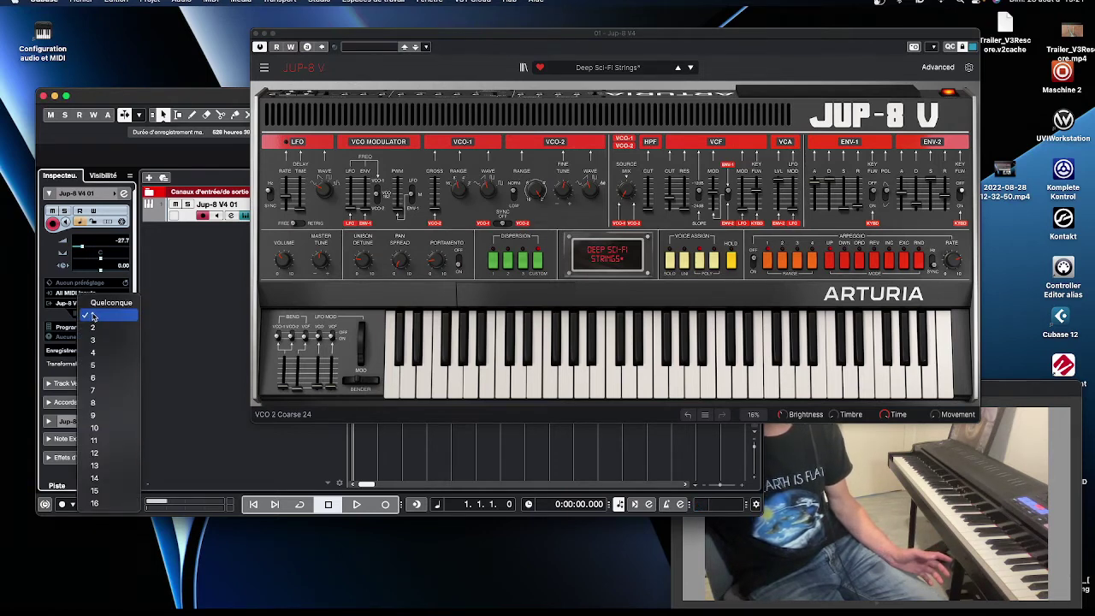
click(101, 302)
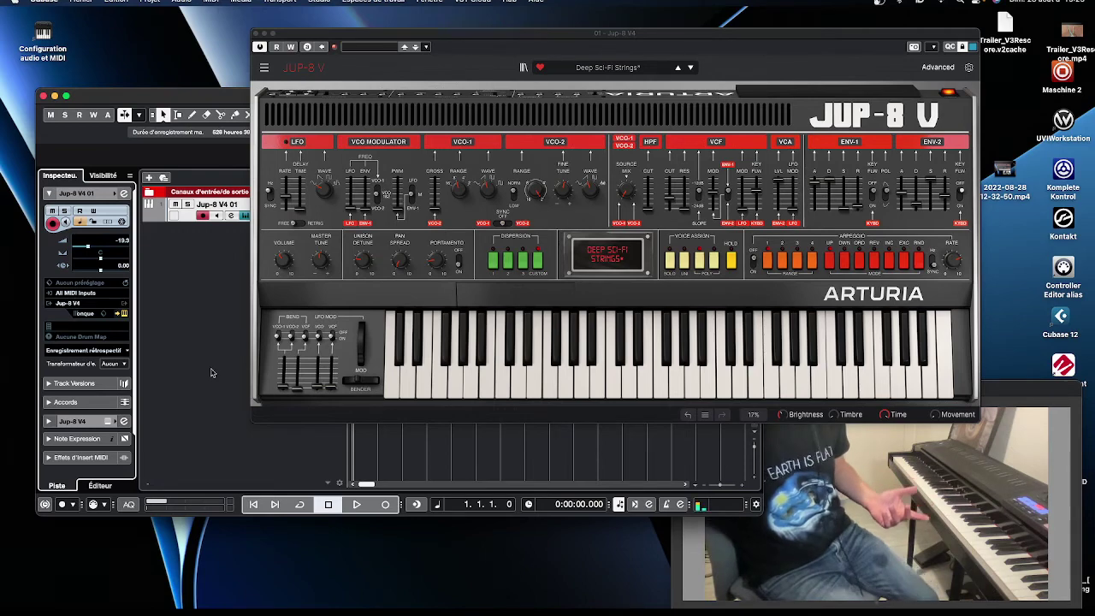
Step: Review the Seaboard's MPE settings once more in ROLI Dashboard, close it, and move the Jup-8 V window over the project
mouse_move(658, 603)
click(784, 588)
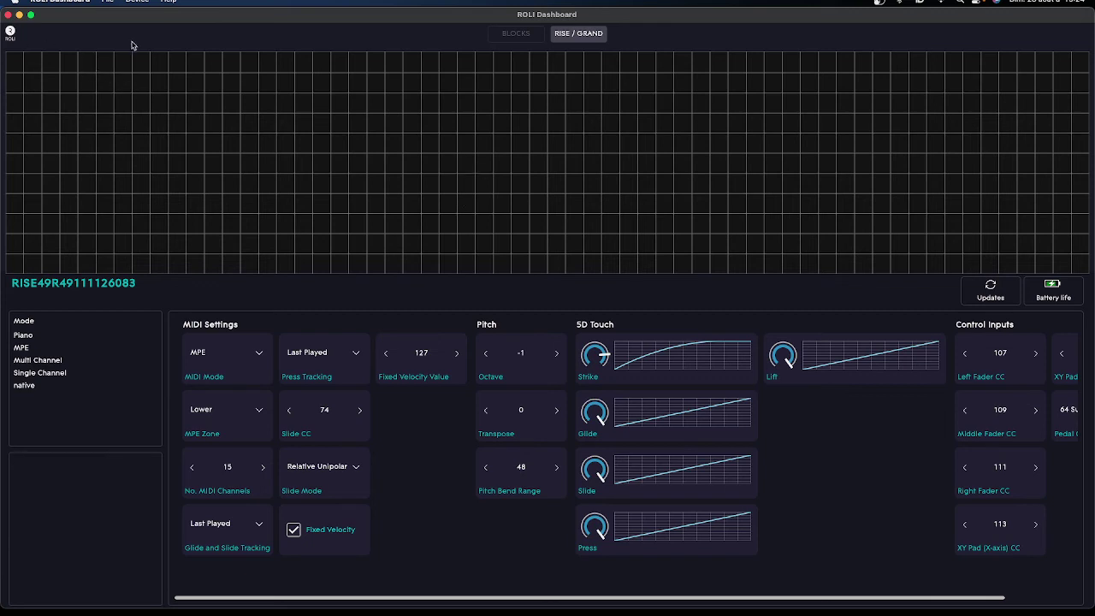
click(8, 15)
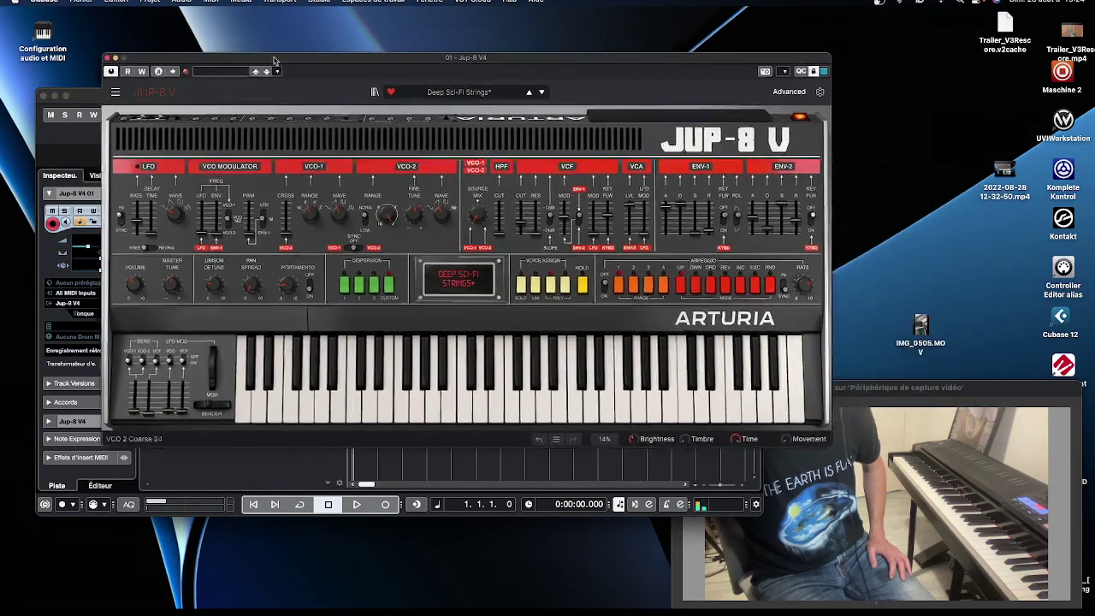
drag(274, 60, 210, 100)
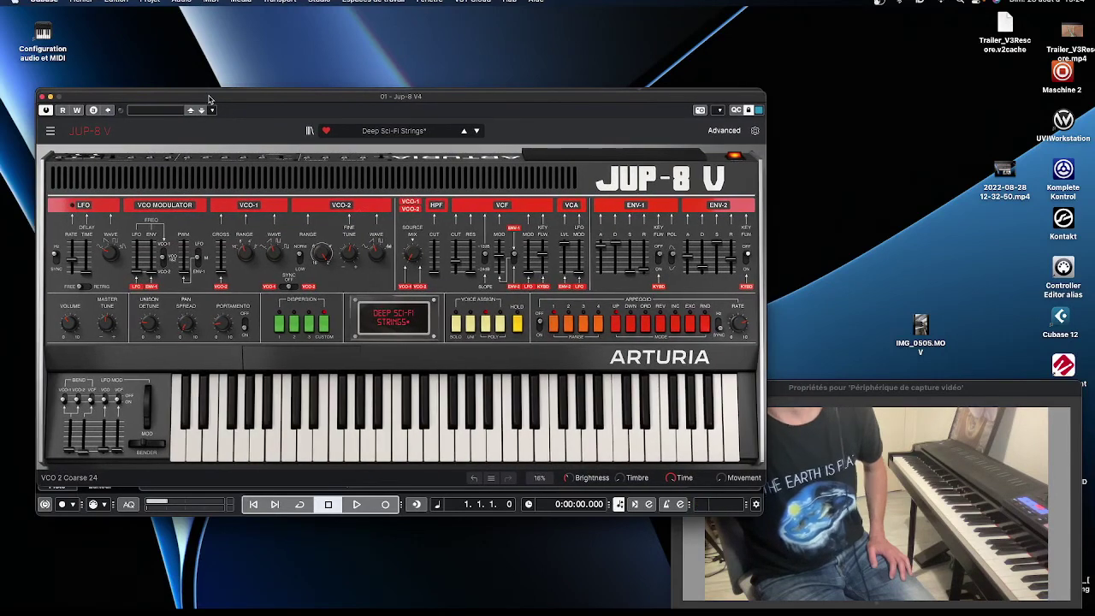